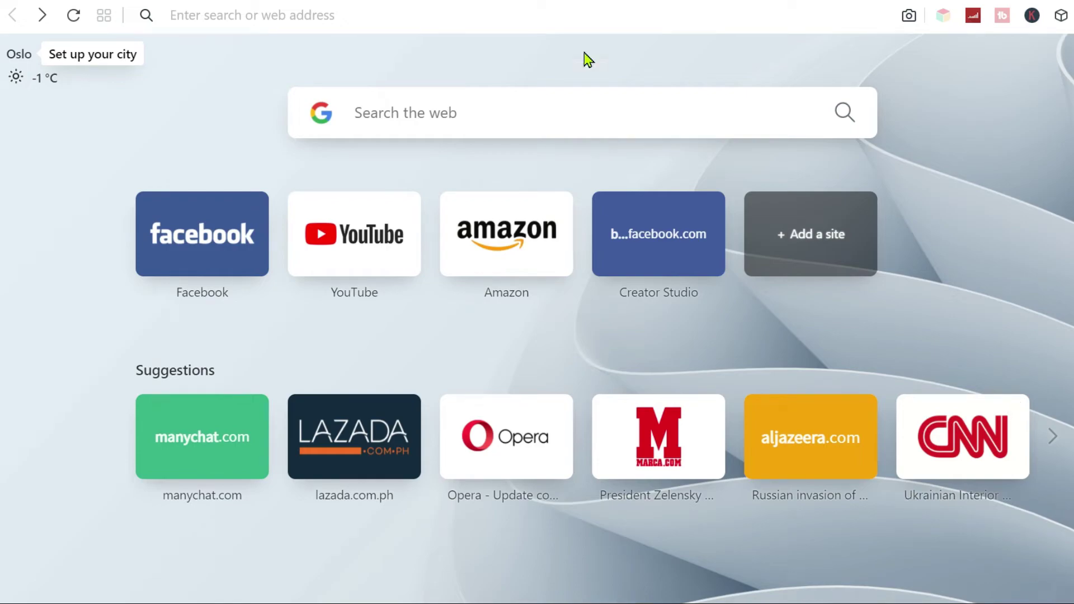
Search Google for 'ifttt' from the Opera start page
click(503, 112)
text(ifft)
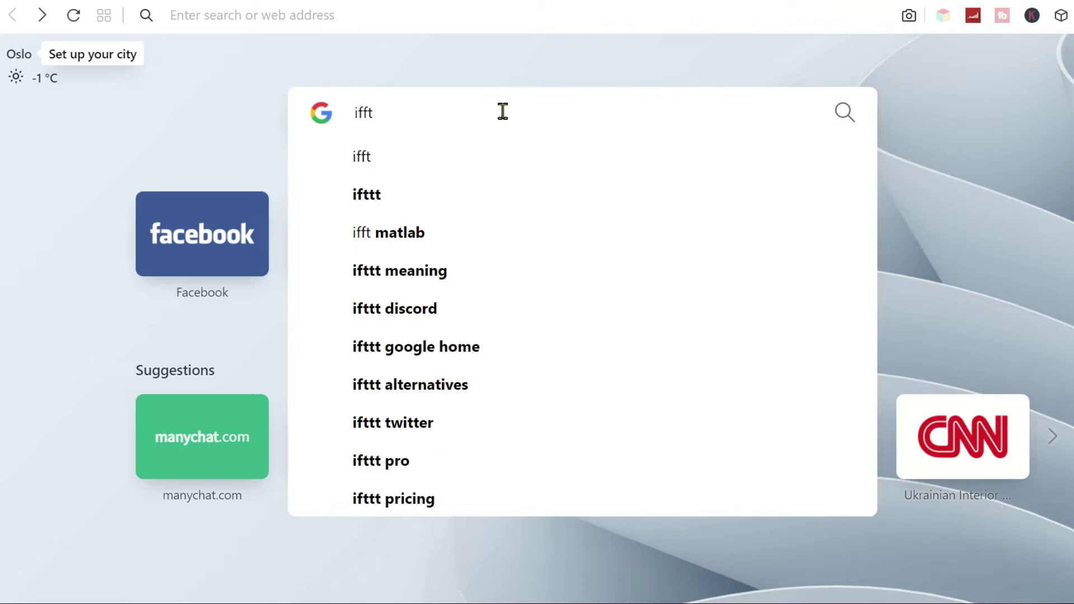
click(380, 197)
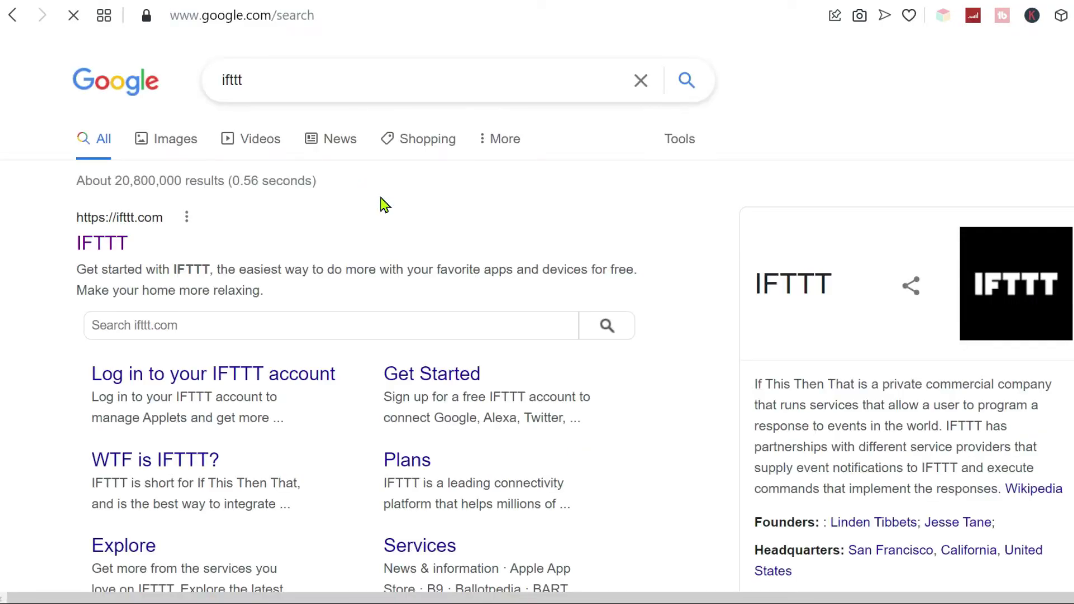
Open the IFTTT site from the search results and go to its Log in page
click(129, 223)
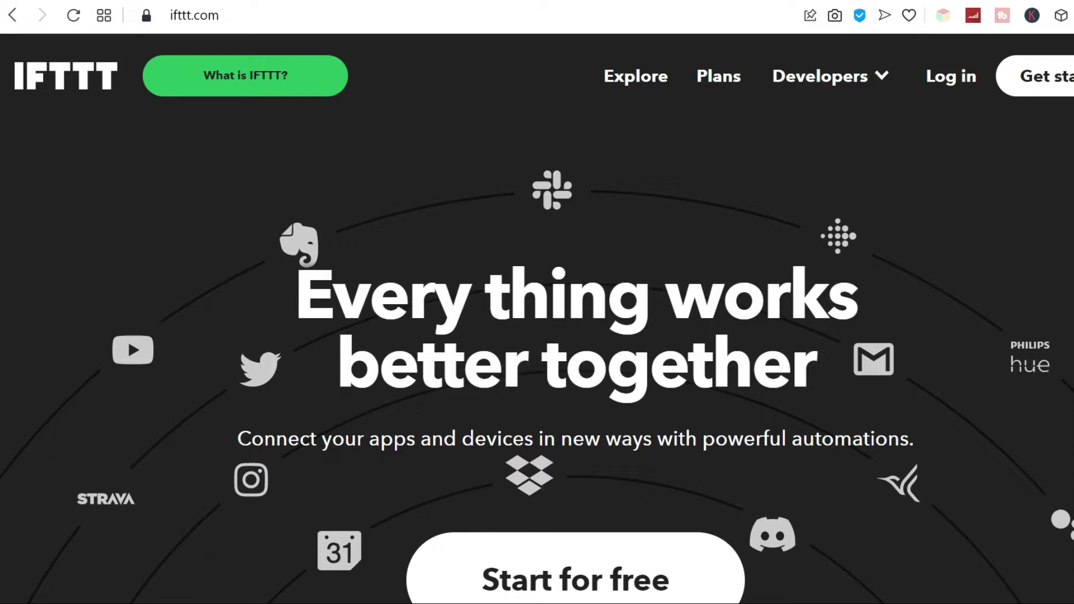
scroll(537, 319, down, 4)
scroll(538, 319, up, 4)
scroll(537, 319, down, 7)
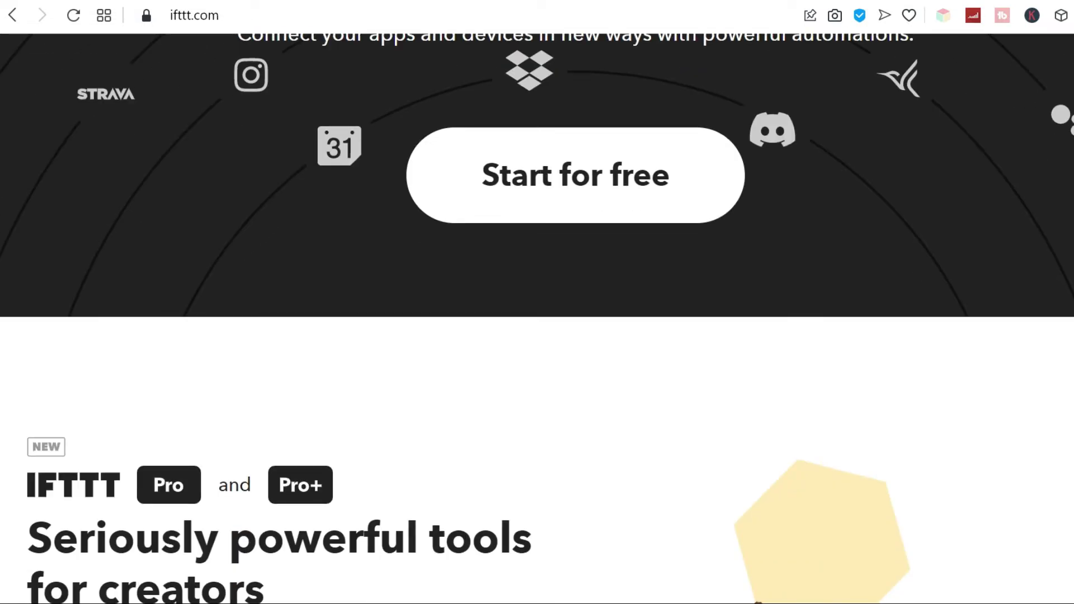
scroll(537, 319, up, 7)
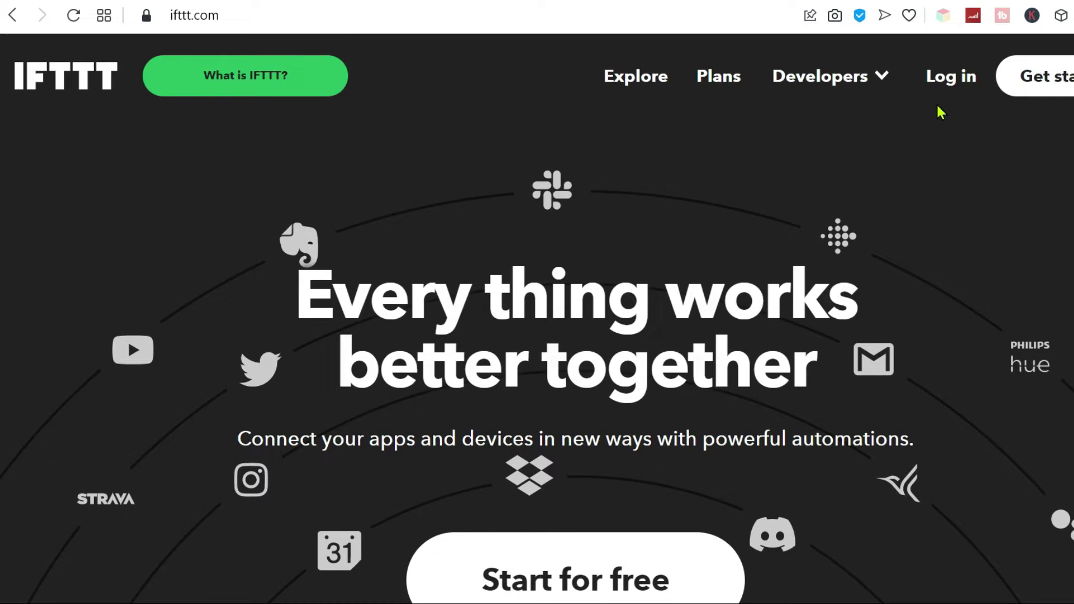
click(951, 76)
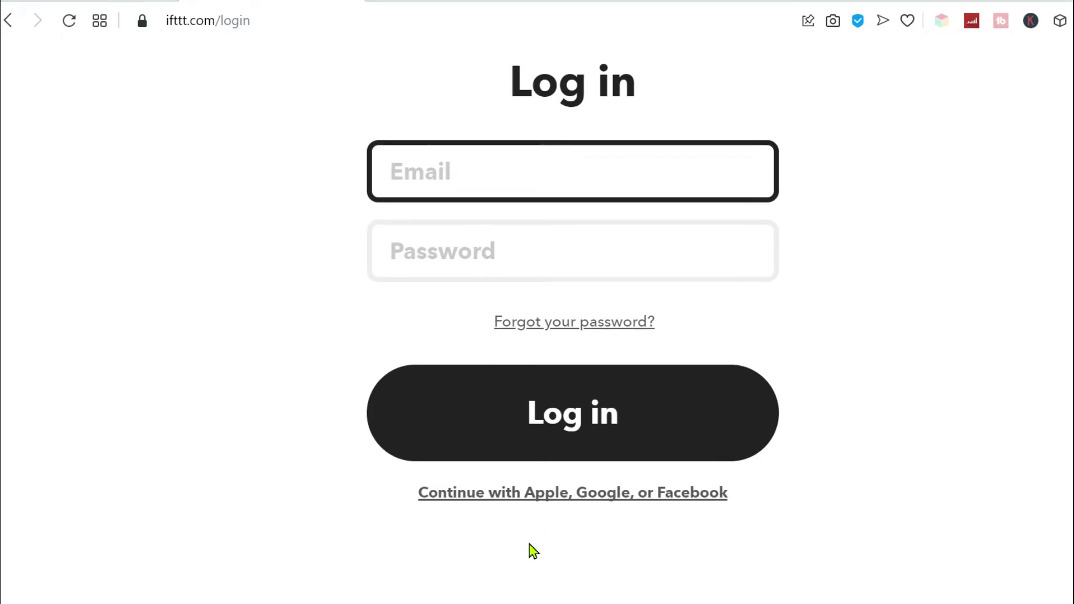
Sign in to IFTTT with the Google account chosen in the popup
click(615, 497)
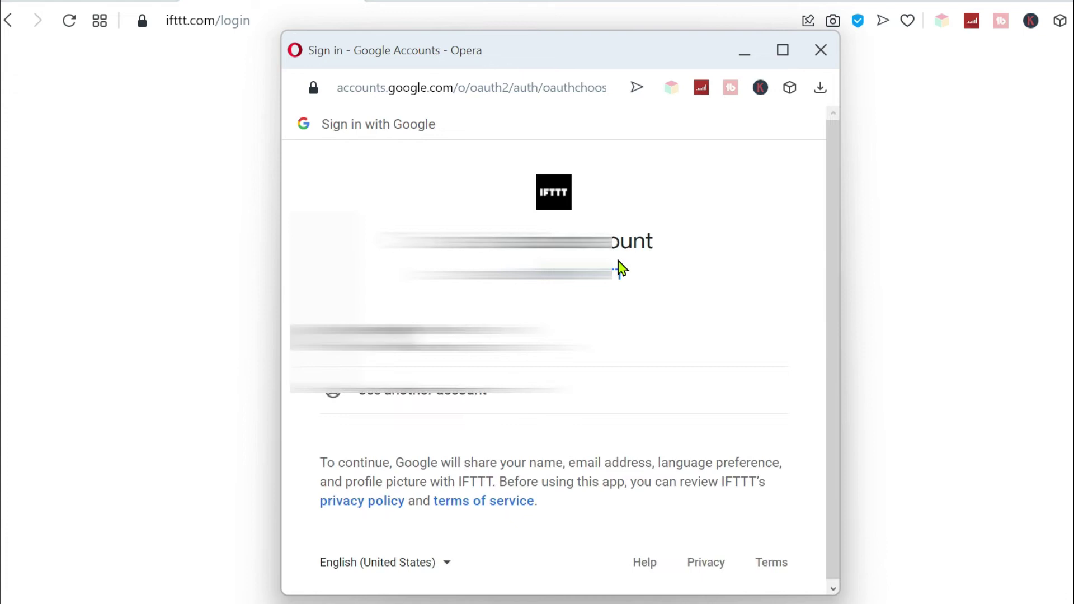
click(619, 263)
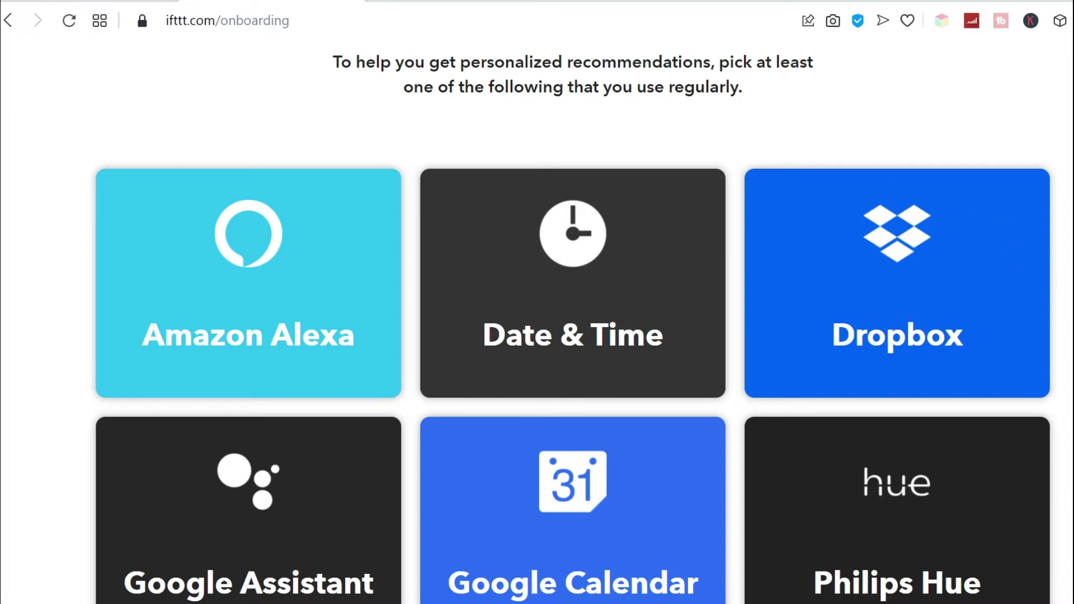
Check Twitter in the onboarding list of regularly used services
scroll(573, 325, down, 6)
scroll(573, 324, up, 8)
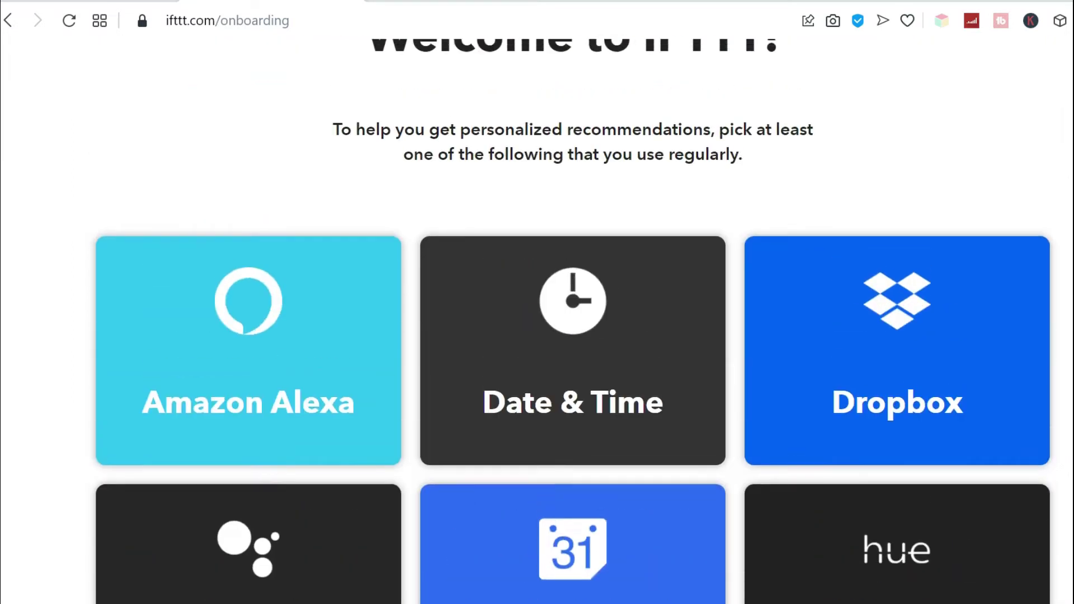
scroll(572, 325, down, 12)
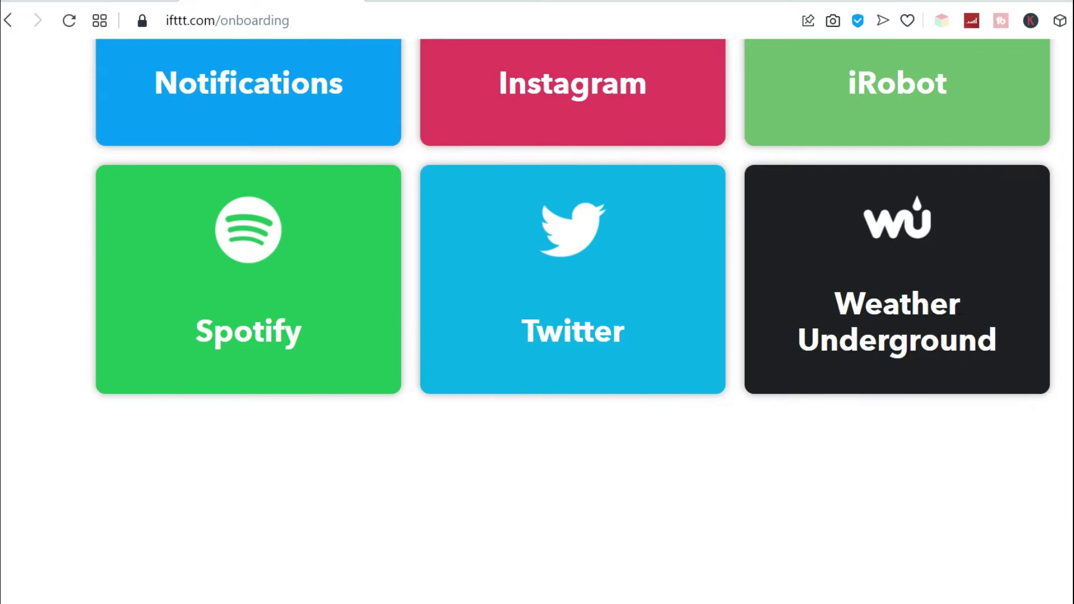
scroll(573, 325, up, 12)
scroll(573, 324, down, 5)
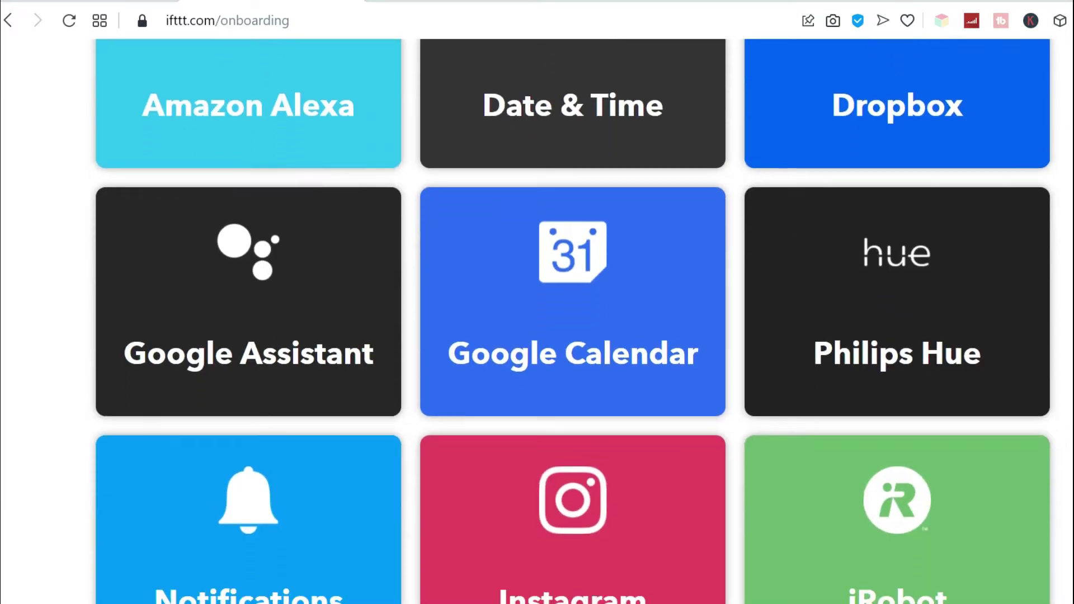
scroll(573, 325, up, 4)
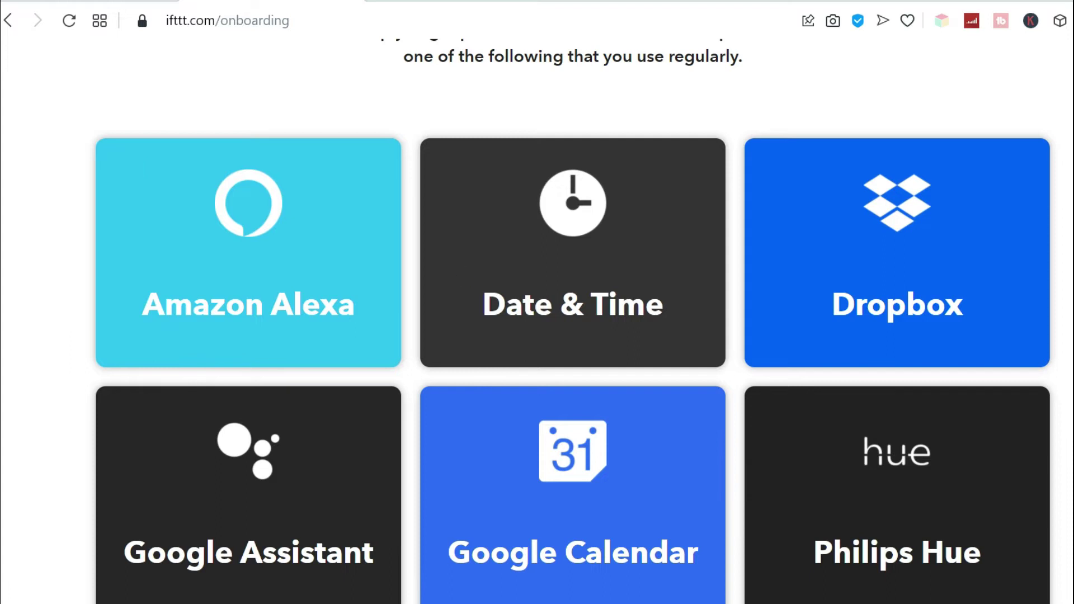
scroll(655, 298, up, 1)
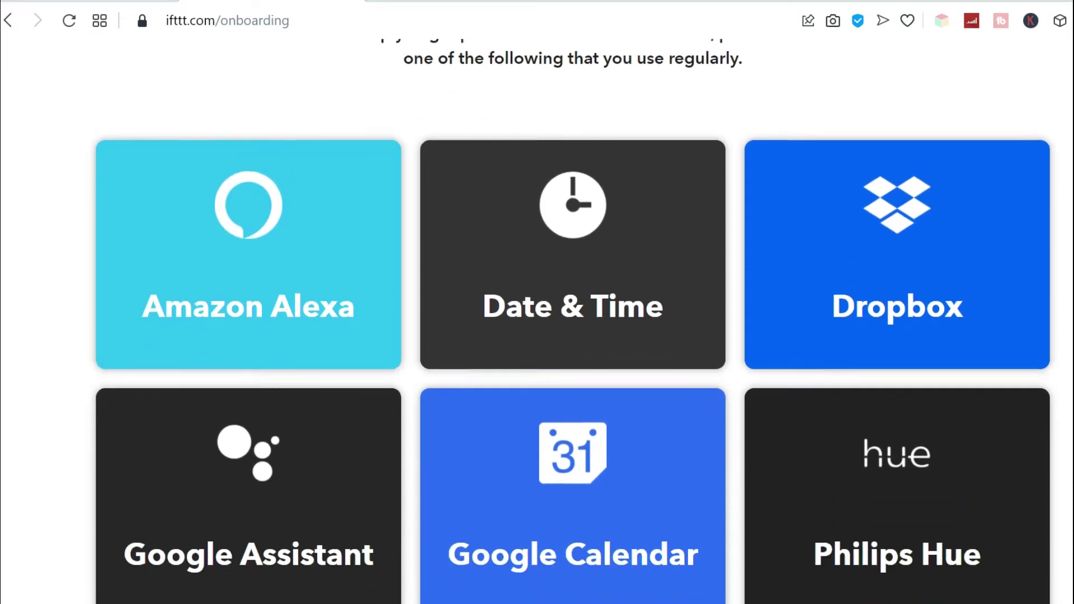
scroll(655, 298, down, 1)
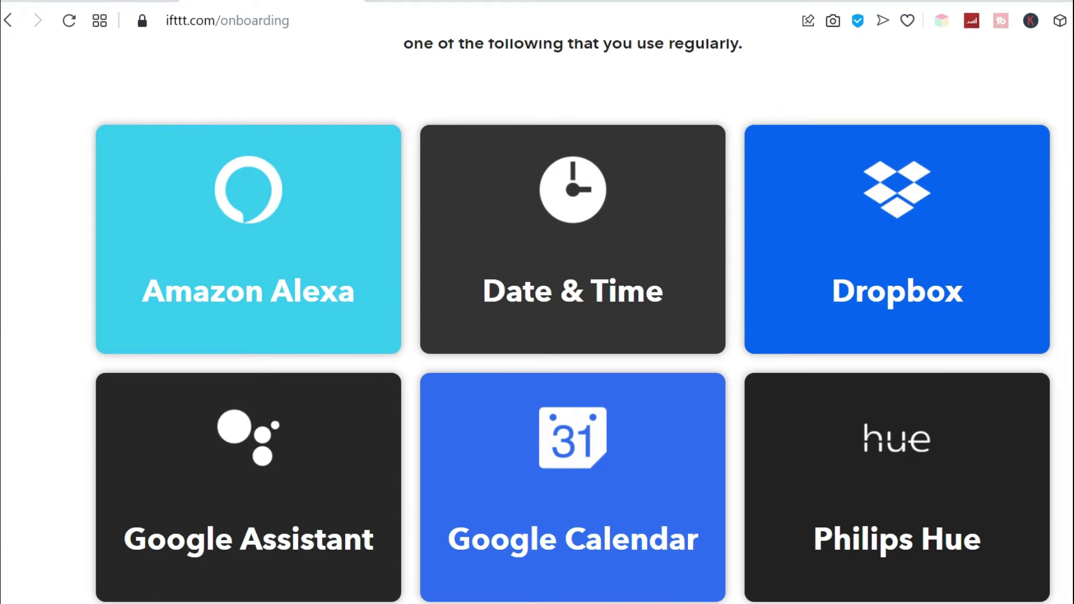
scroll(573, 318, down, 6)
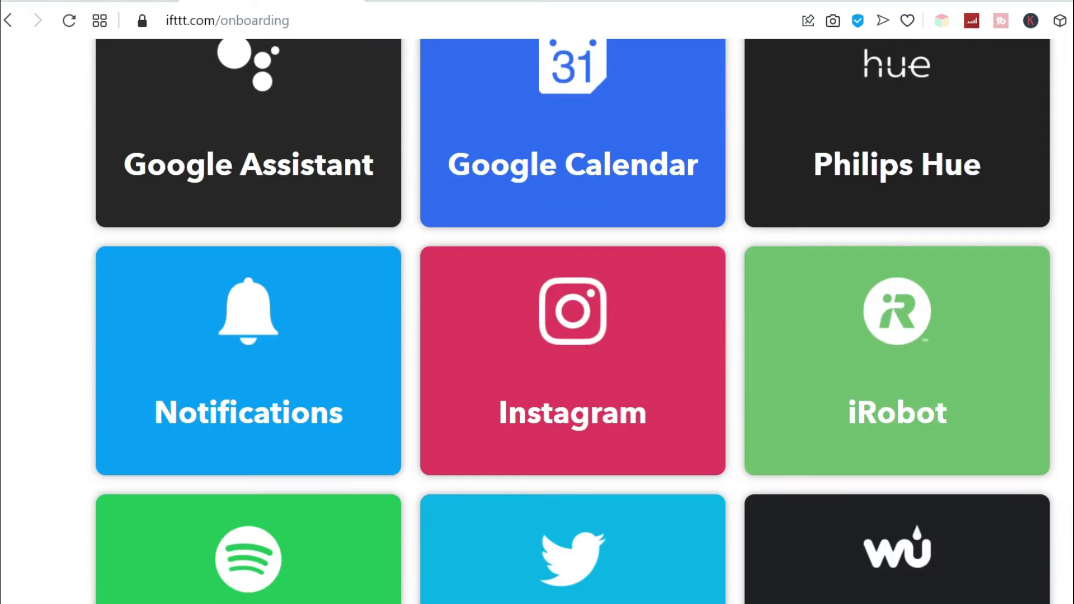
scroll(573, 321, down, 5)
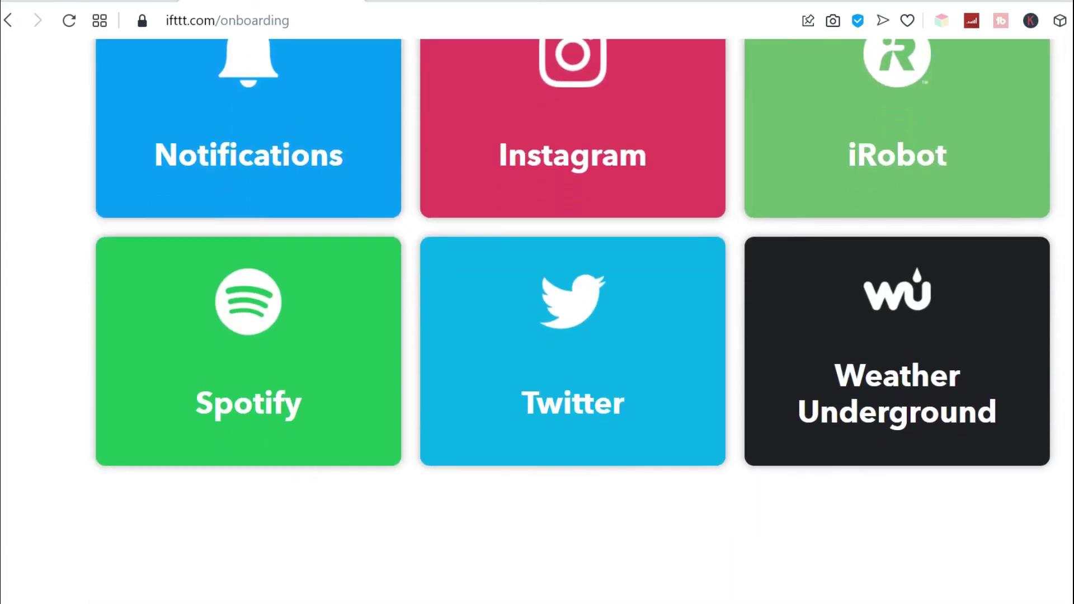
scroll(573, 320, down, 1)
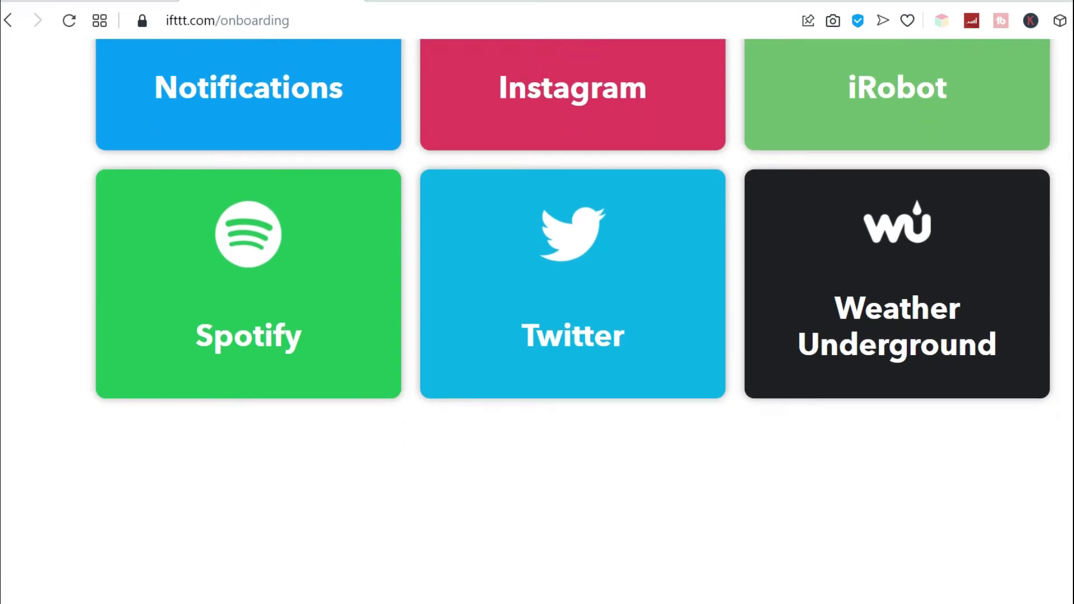
scroll(573, 321, up, 1)
click(576, 400)
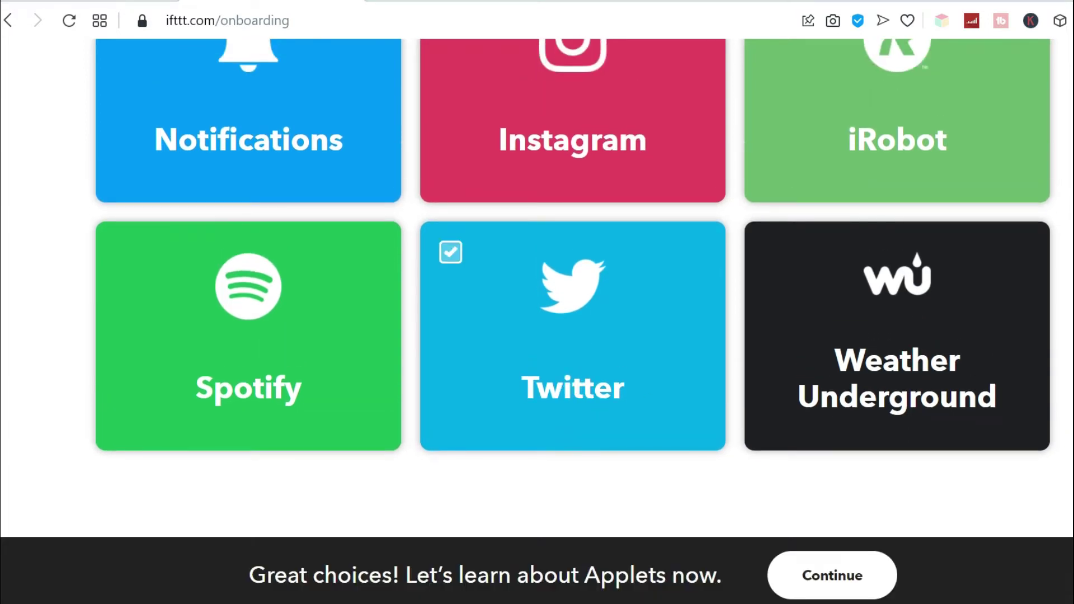
Continue past service selection and decline the Pro free trial with 'Not now'
click(845, 596)
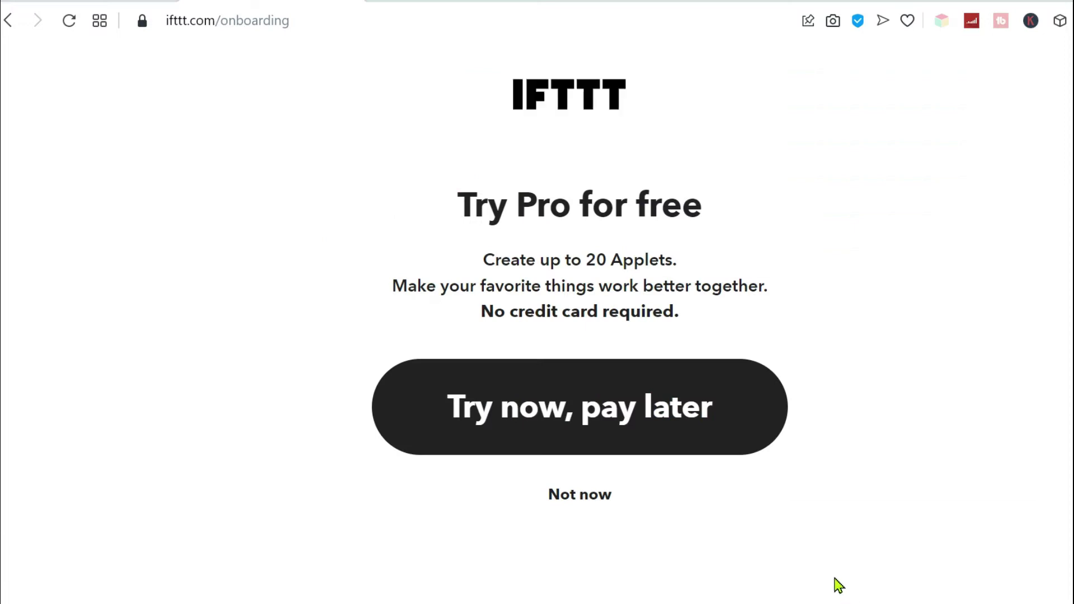
scroll(862, 316, down, 1)
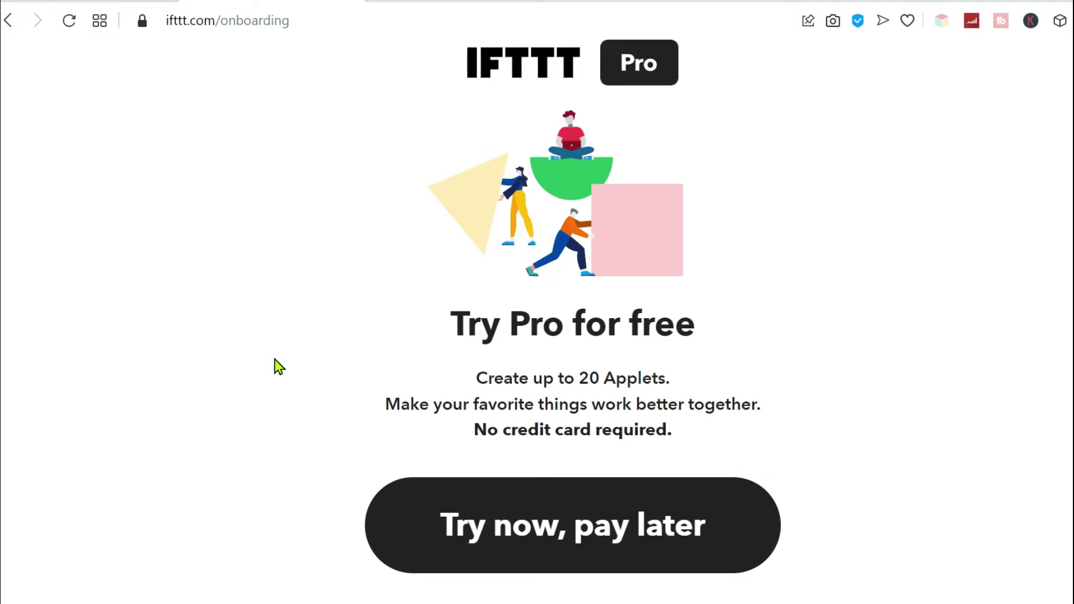
scroll(274, 364, down, 1)
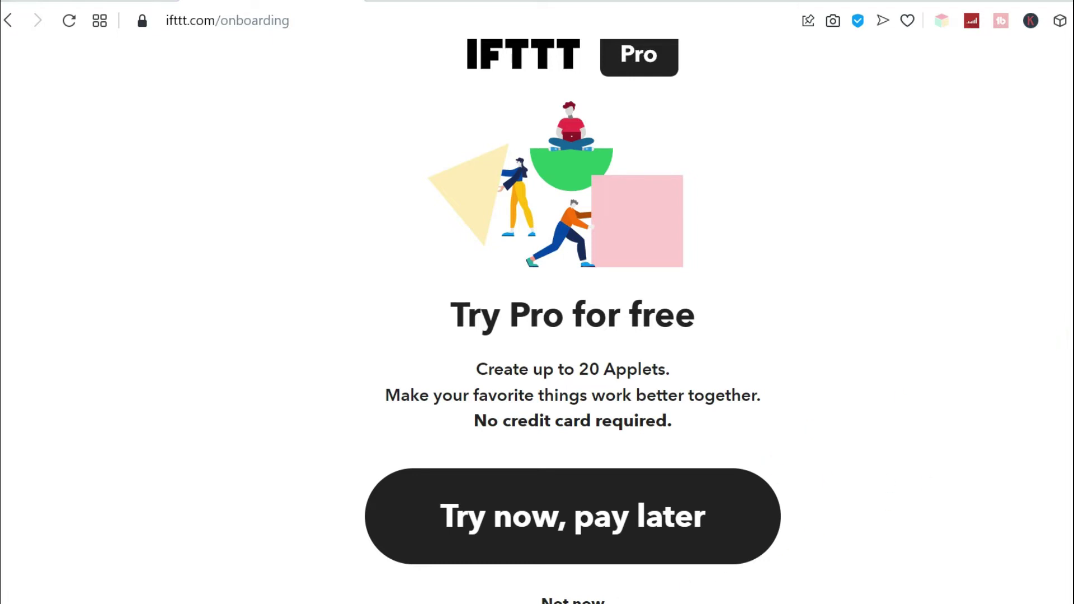
click(585, 601)
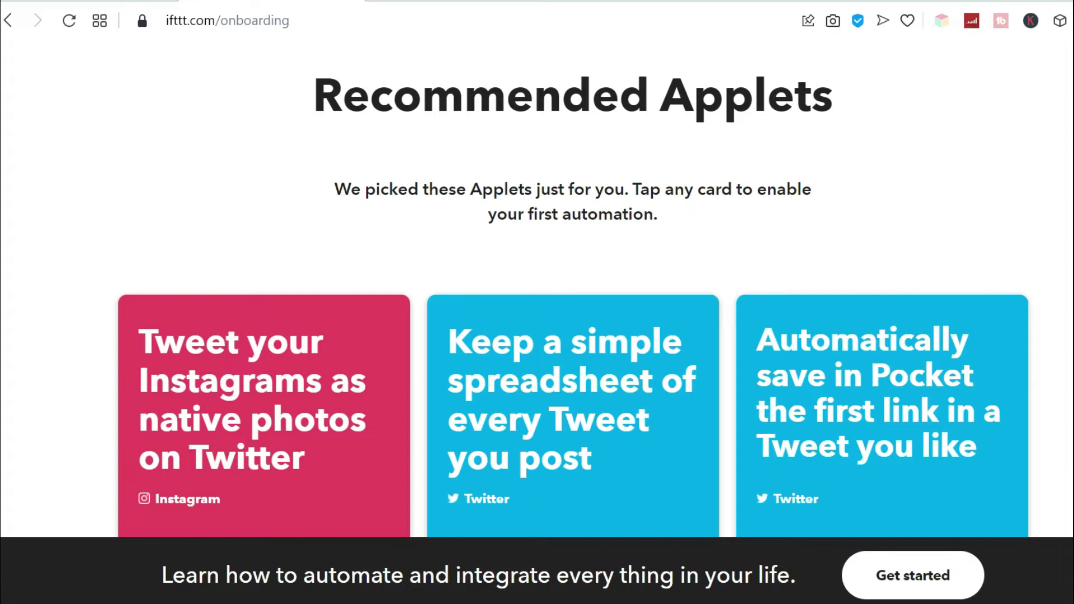
Skim the recommended applets and finish onboarding with 'Get started'
scroll(573, 279, down, 8)
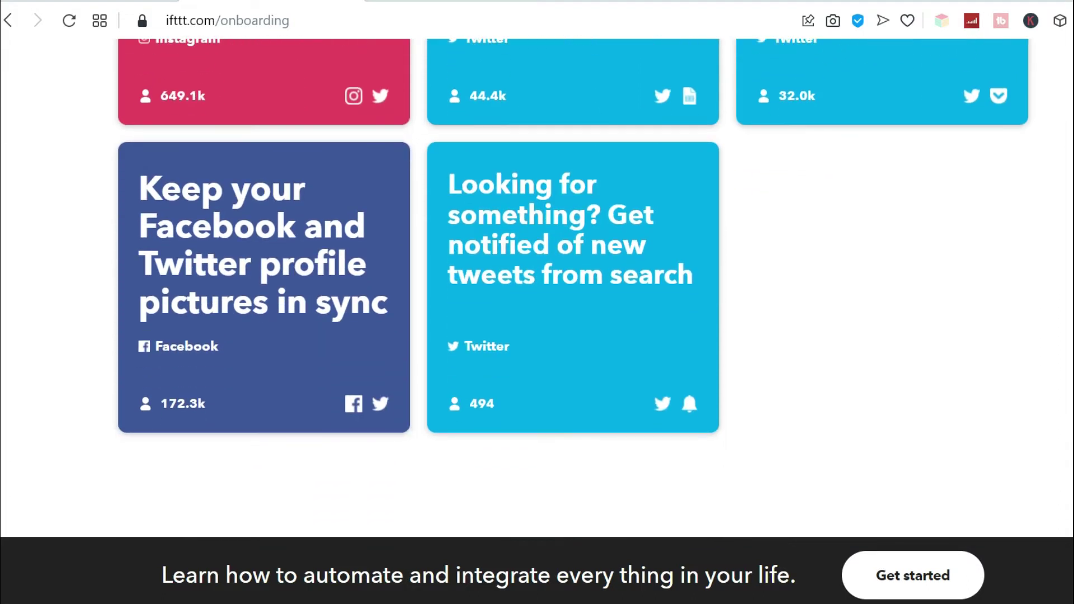
scroll(573, 280, up, 8)
scroll(573, 280, down, 8)
click(896, 587)
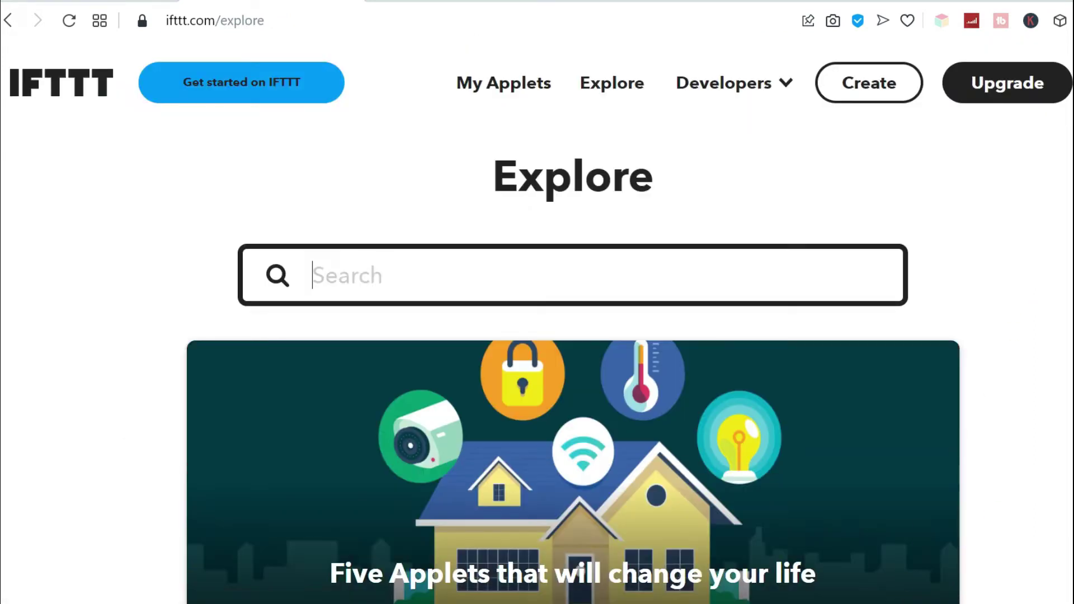
scroll(573, 322, down, 20)
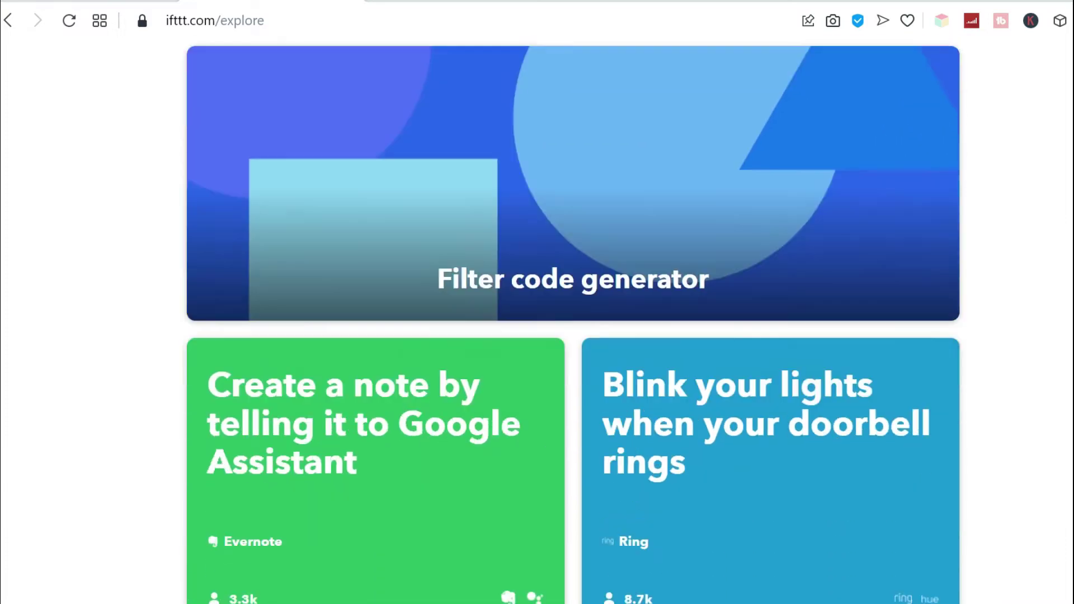
scroll(573, 321, down, 20)
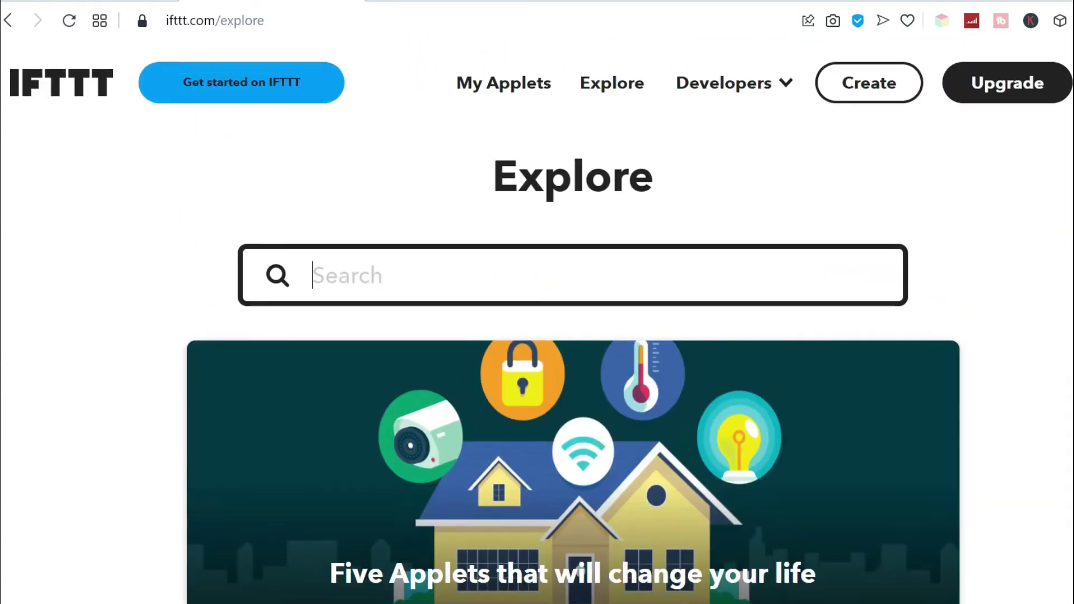
scroll(573, 322, down, 15)
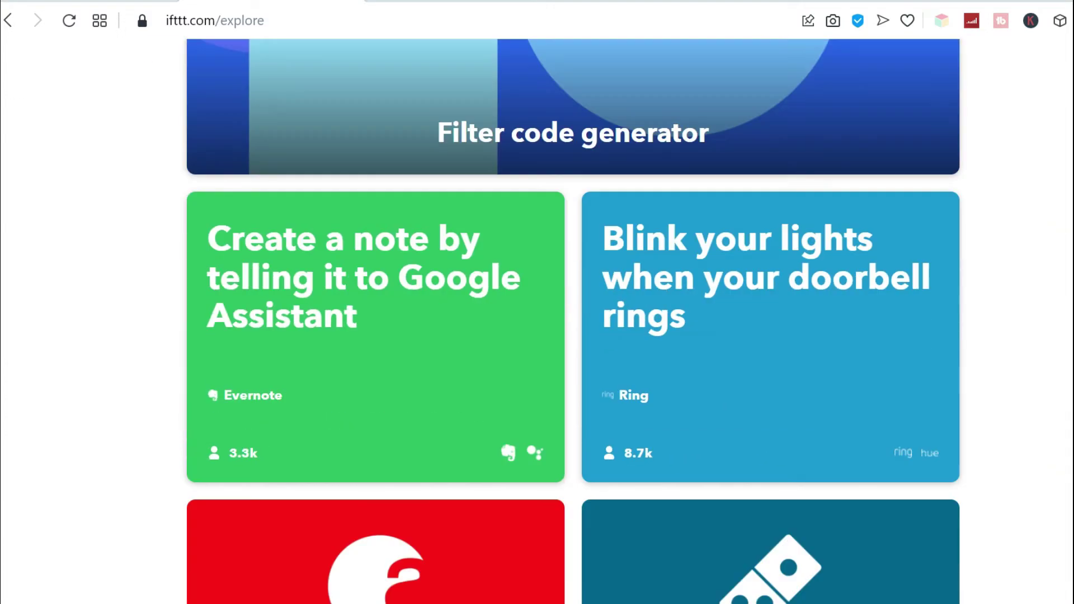
scroll(573, 322, down, 6)
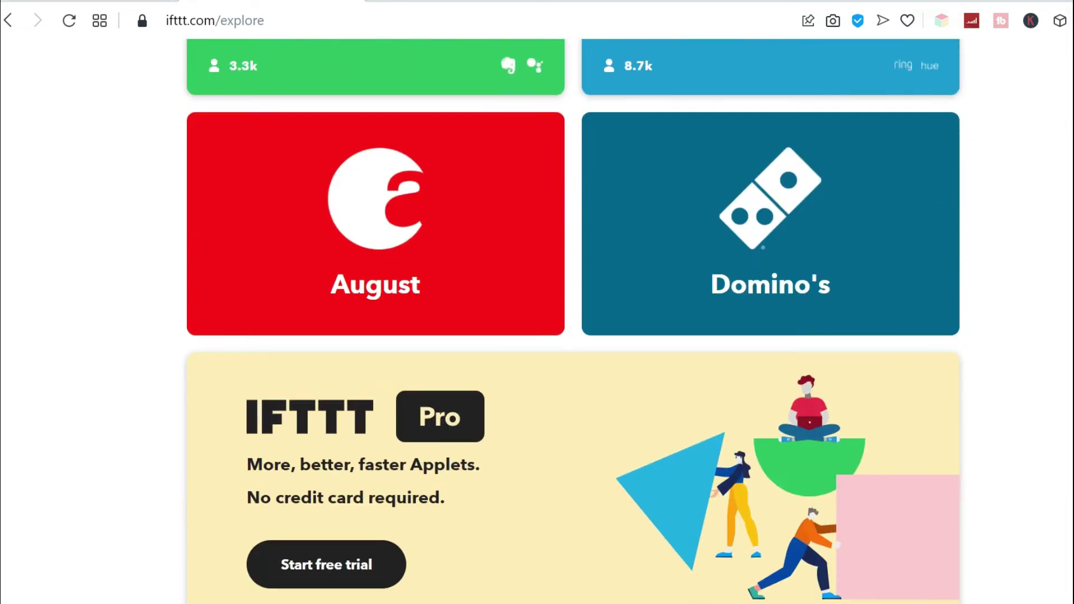
scroll(573, 322, down, 5)
scroll(573, 321, up, 7)
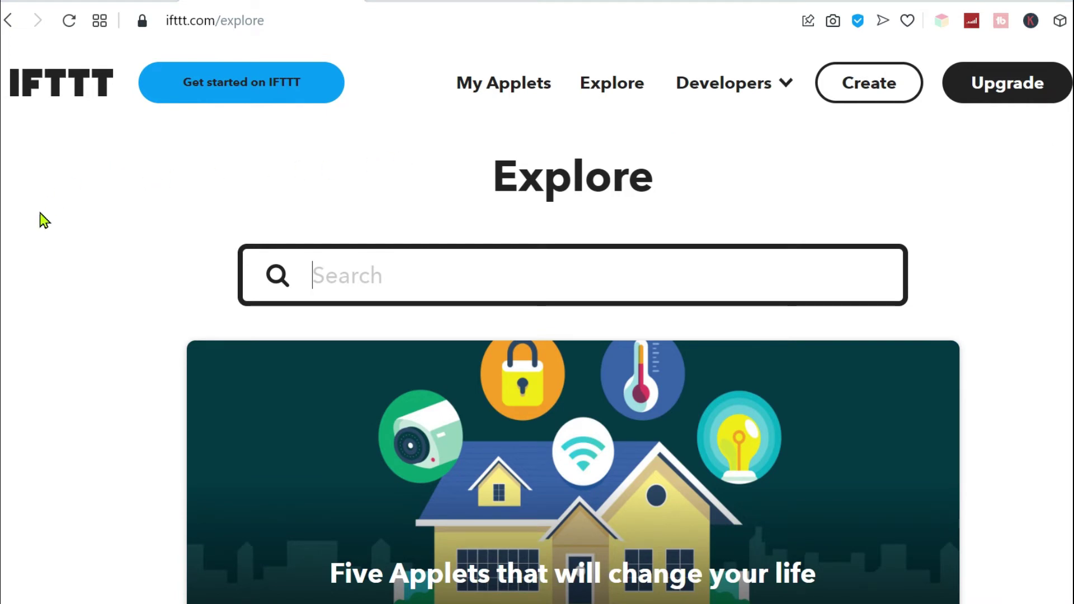
scroll(41, 218, down, 1)
scroll(965, 173, up, 1)
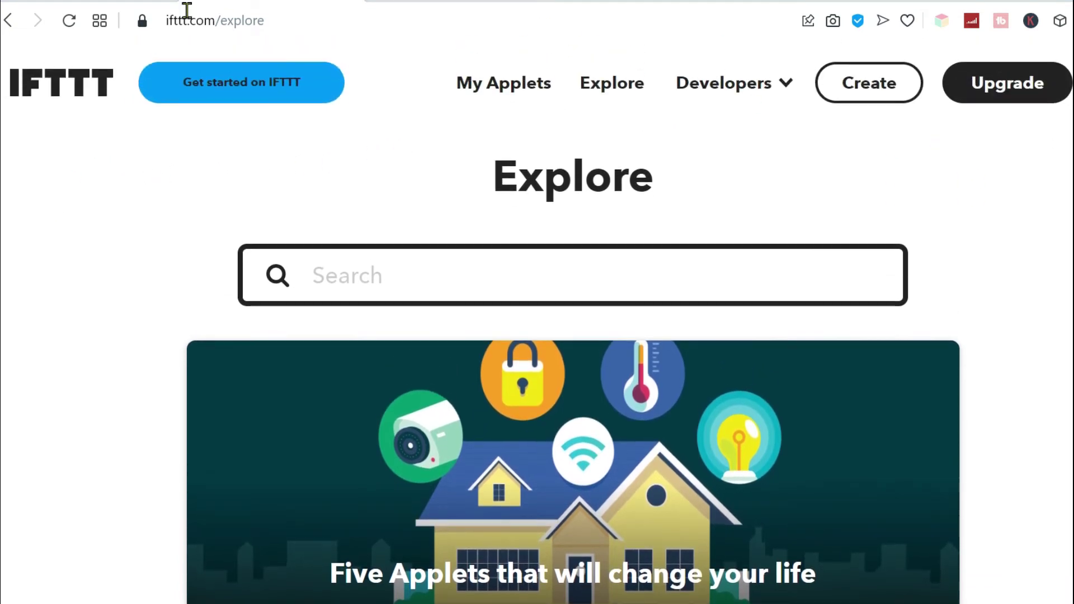
Read through the 'WTF is IFTTT?' guide on how triggers and actions form Applets
click(256, 85)
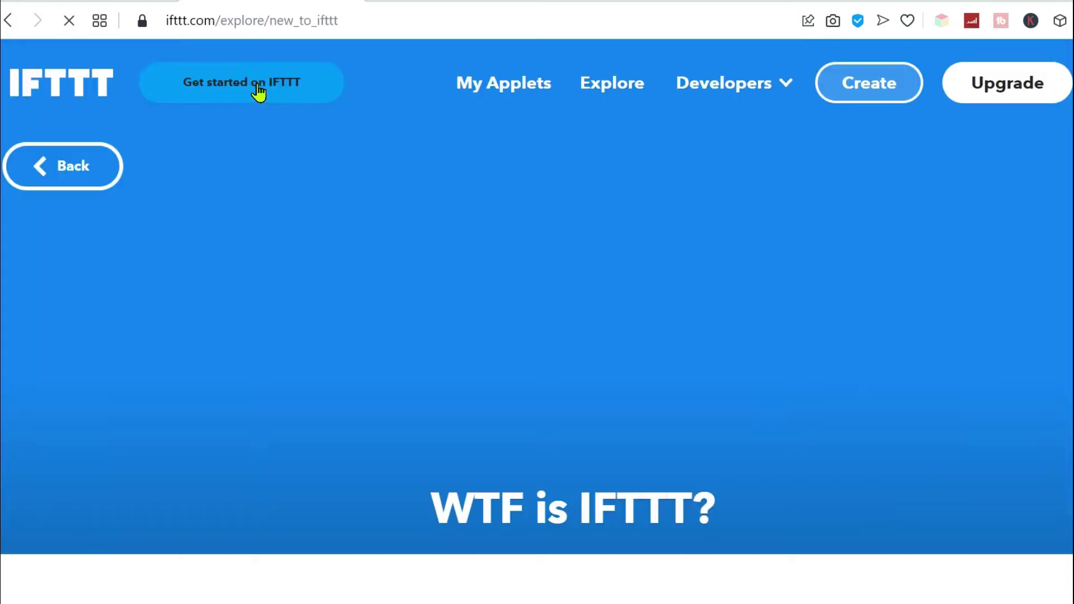
scroll(731, 292, down, 2)
scroll(538, 302, down, 7)
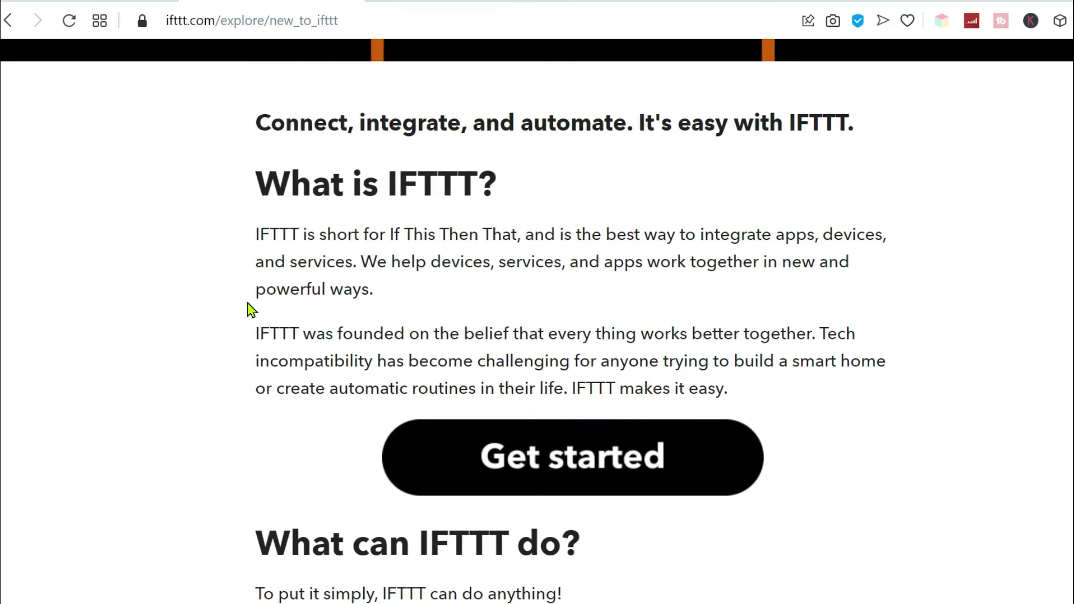
scroll(571, 336, down, 20)
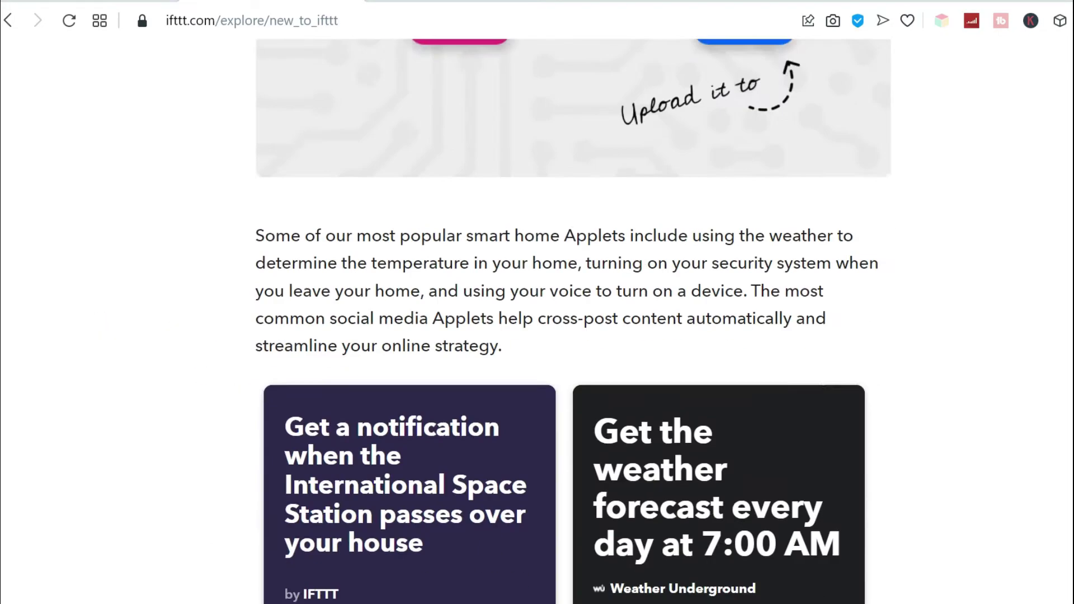
scroll(570, 336, down, 20)
scroll(571, 336, up, 20)
scroll(570, 336, down, 6)
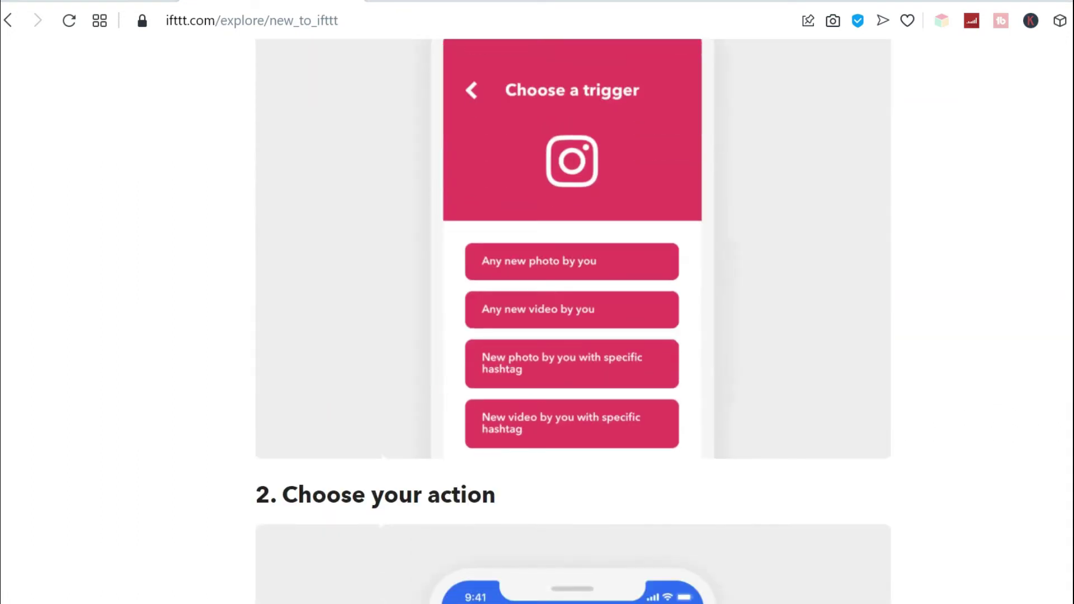
scroll(571, 335, up, 2)
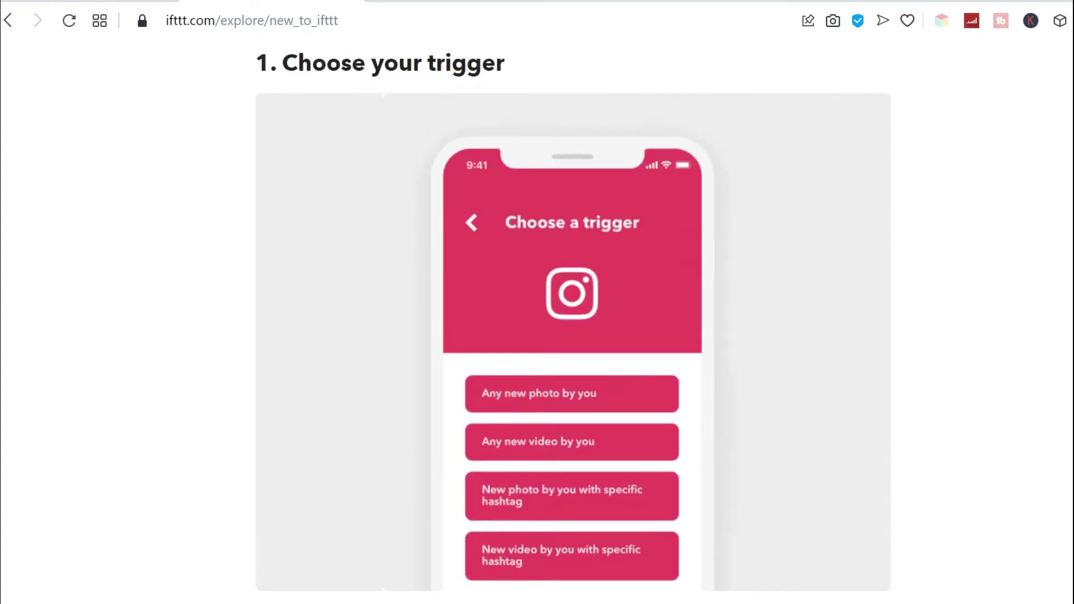
scroll(570, 336, up, 3)
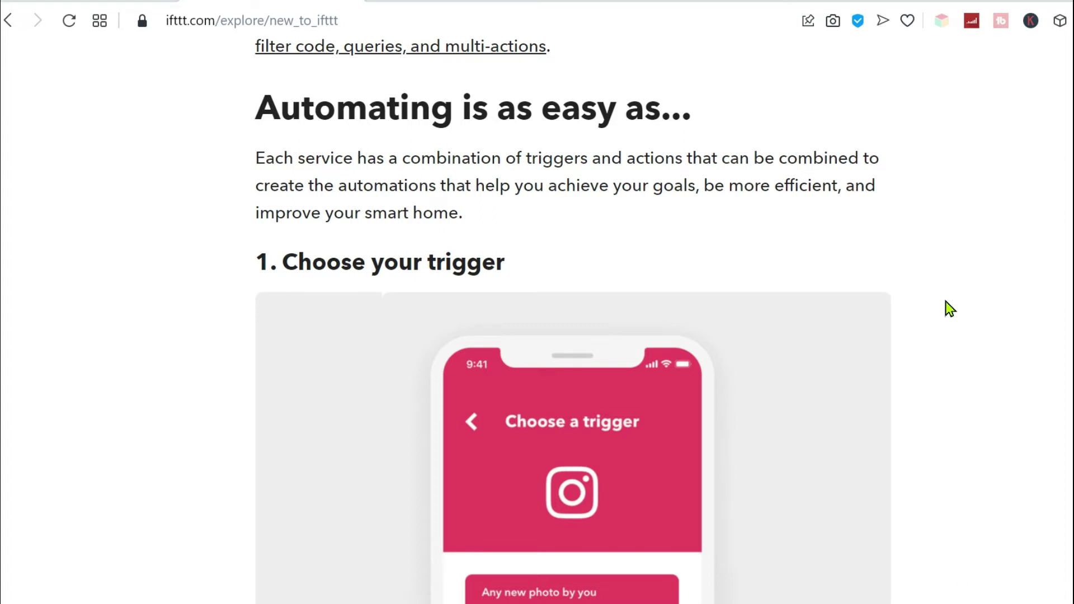
scroll(950, 309, down, 3)
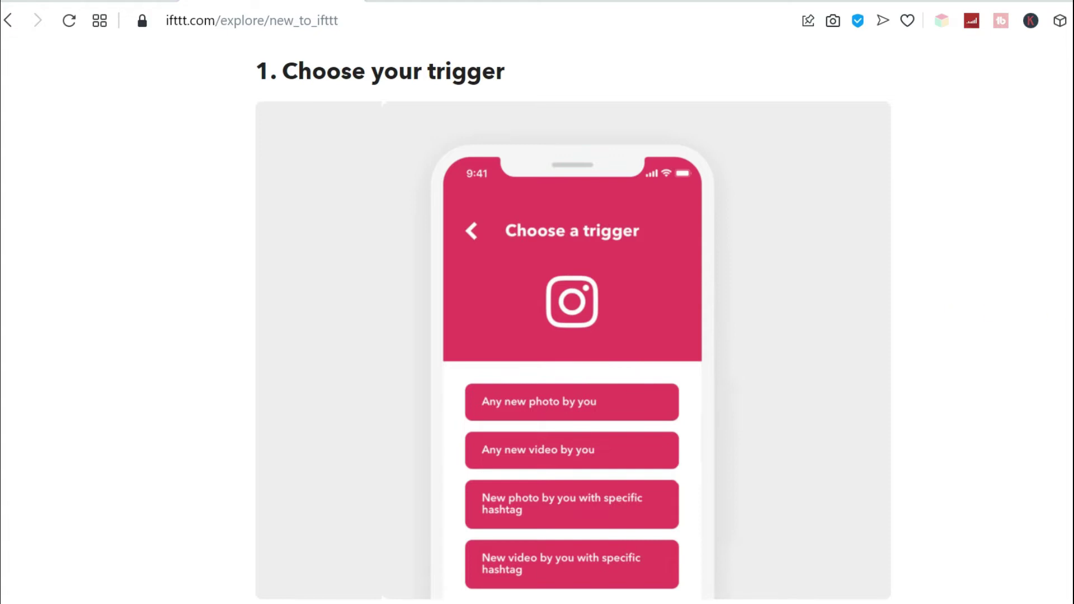
scroll(572, 325, up, 5)
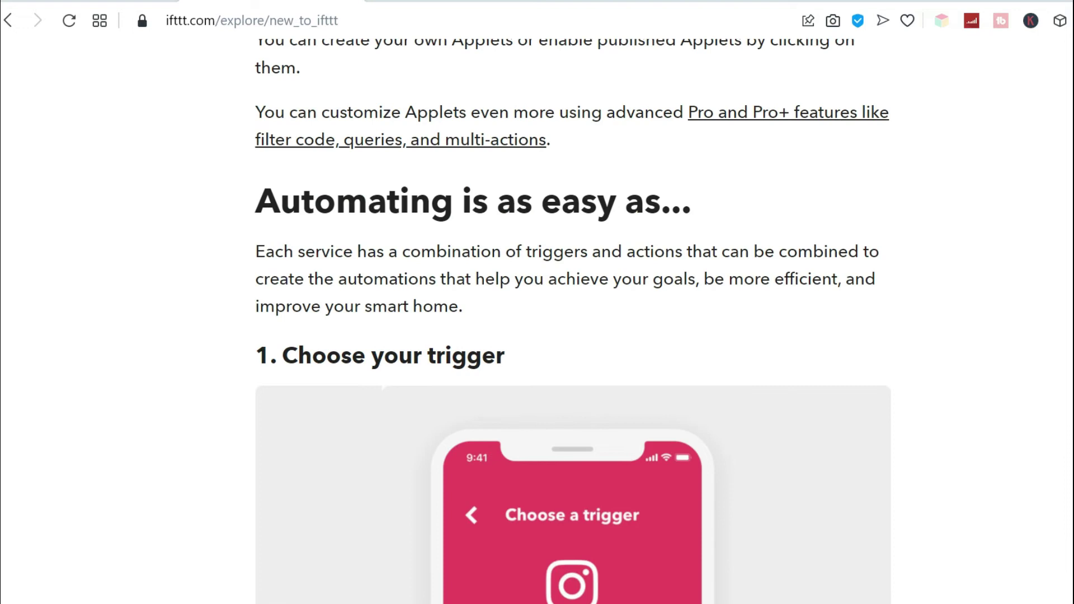
scroll(572, 321, down, 7)
scroll(572, 322, up, 5)
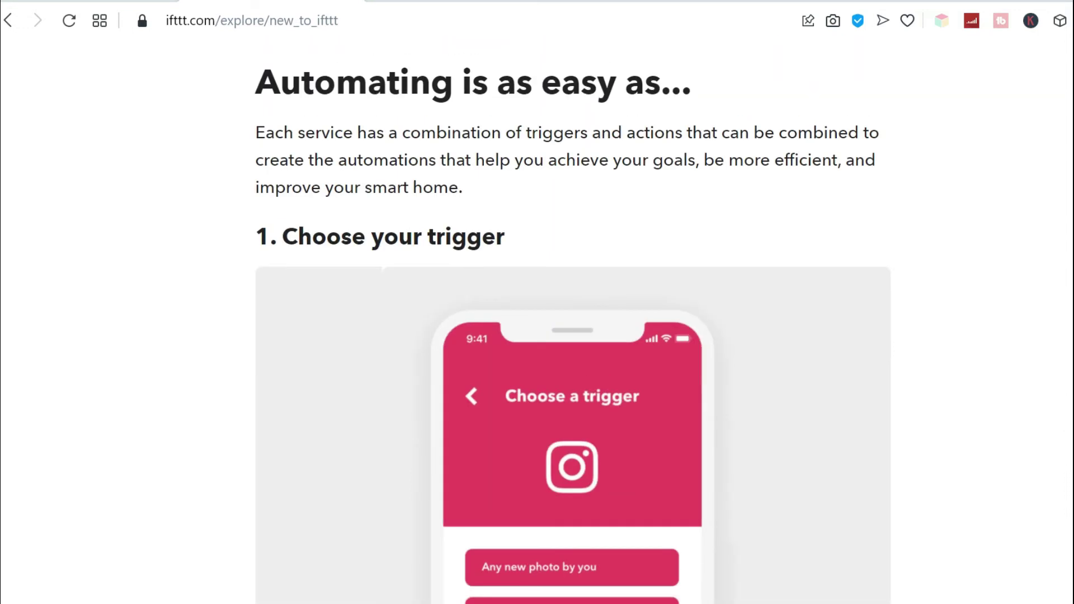
scroll(477, 187, down, 11)
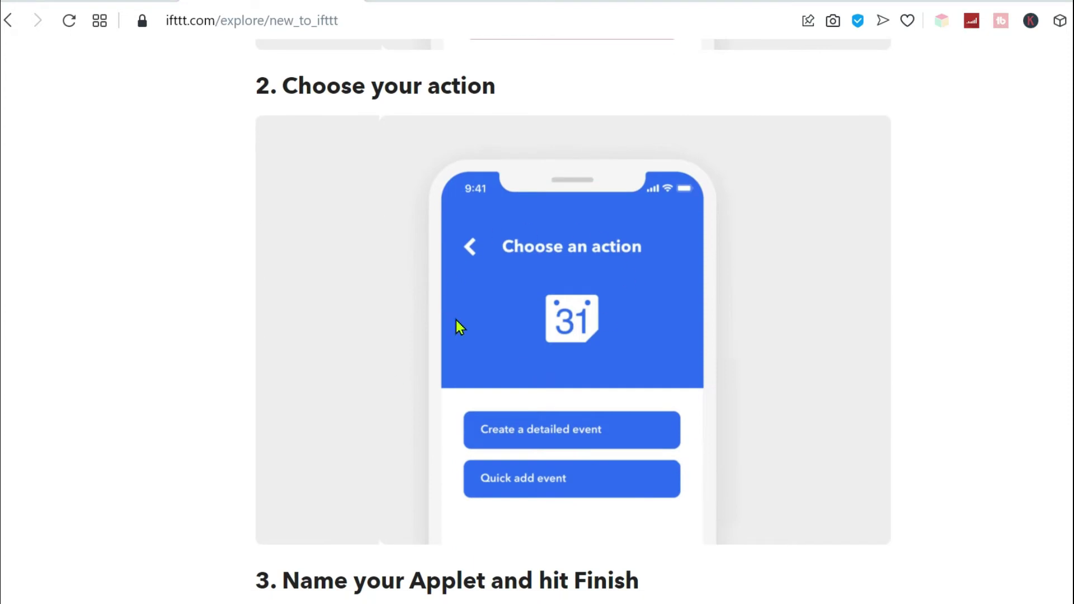
scroll(573, 319, up, 18)
scroll(572, 319, down, 20)
scroll(564, 319, down, 4)
scroll(564, 319, up, 10)
scroll(564, 319, down, 2)
scroll(1065, 532, up, 10)
scroll(1064, 531, down, 20)
scroll(1064, 533, up, 15)
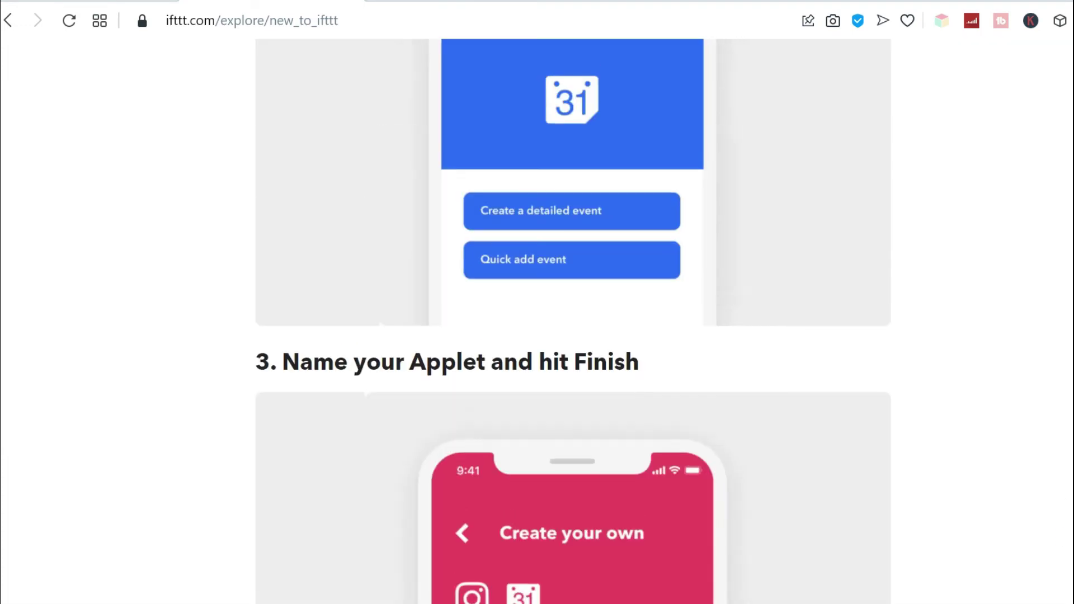
scroll(1070, 456, down, 5)
scroll(1071, 316, up, 10)
scroll(1071, 317, up, 12)
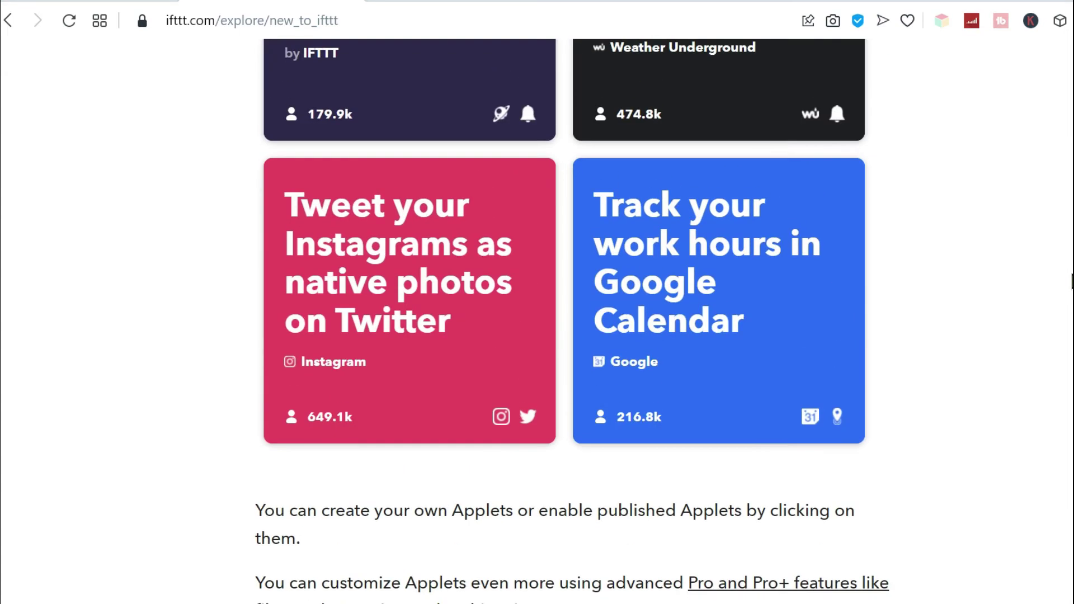
scroll(1072, 280, down, 3)
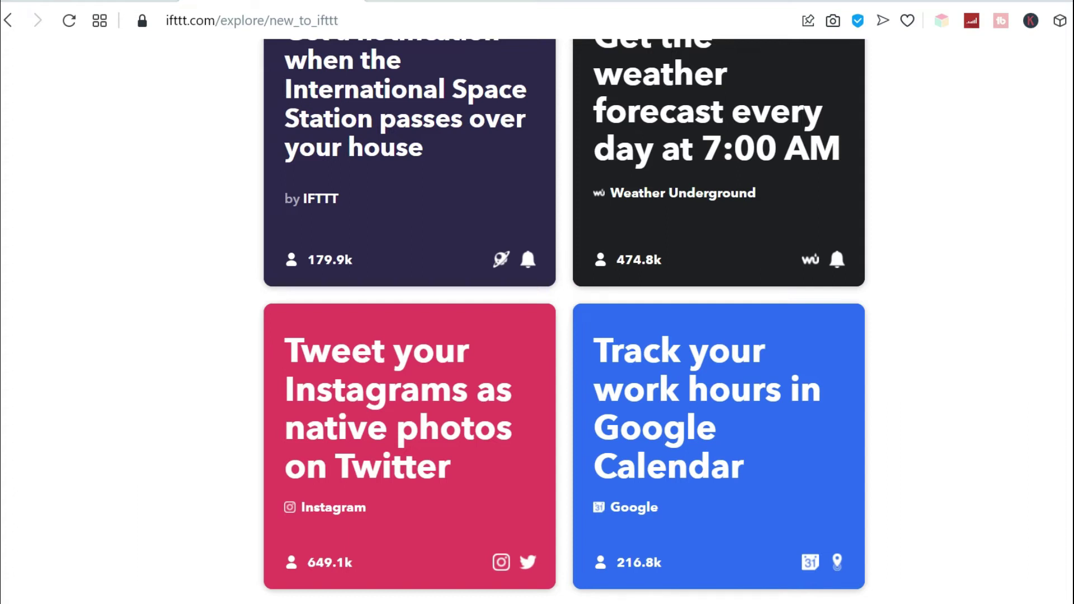
scroll(573, 321, up, 10)
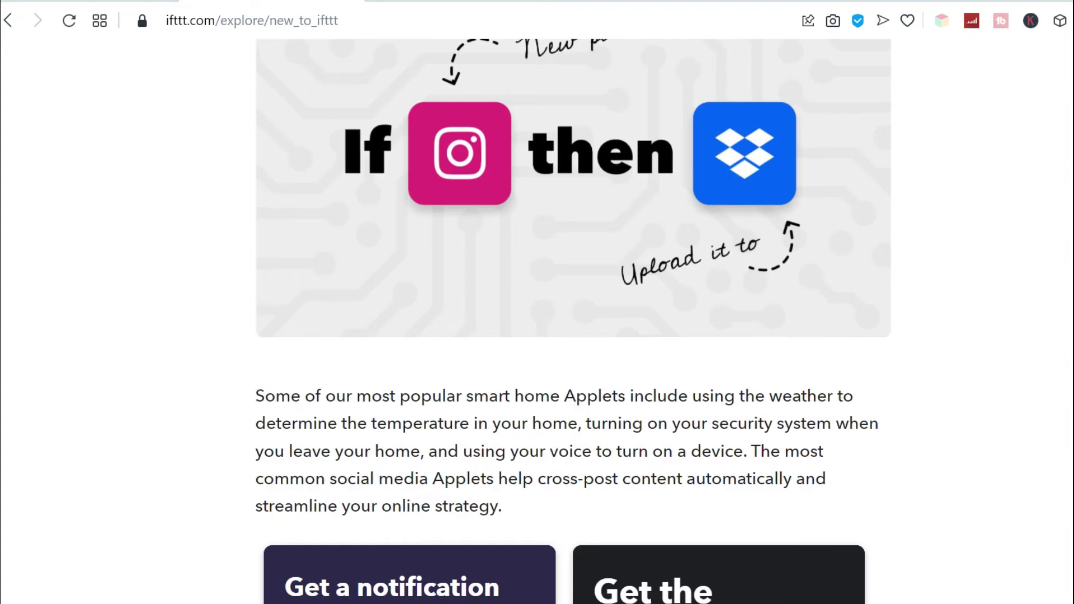
scroll(573, 322, down, 9)
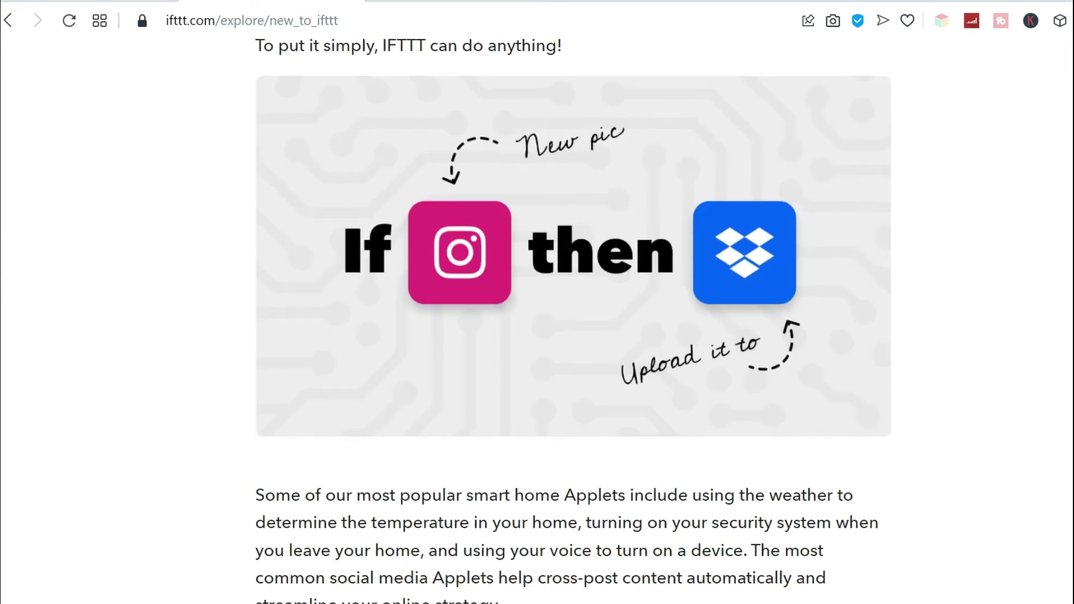
click(445, 219)
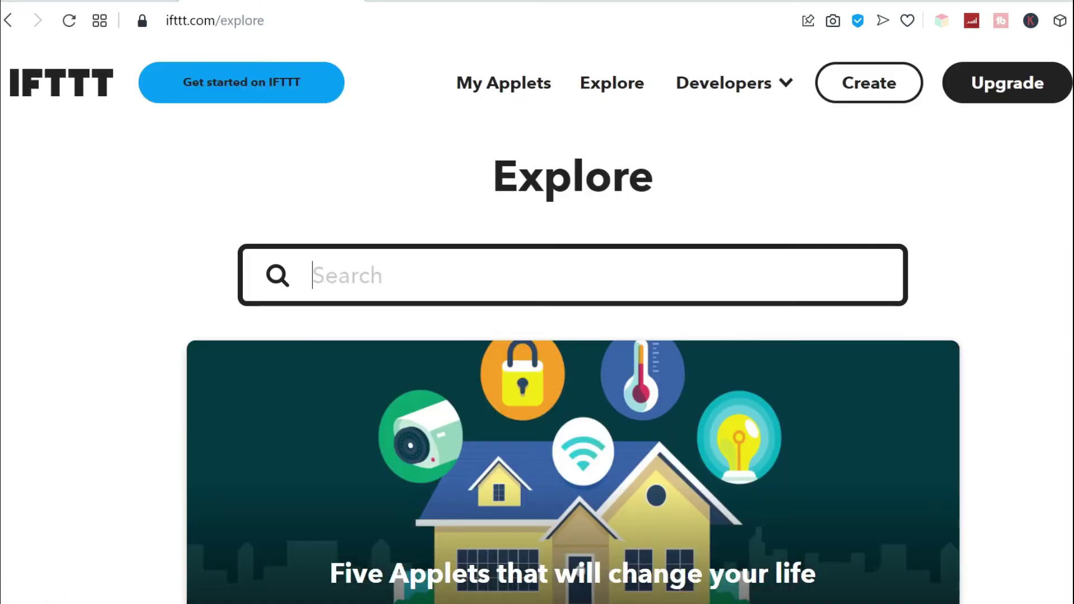
click(872, 79)
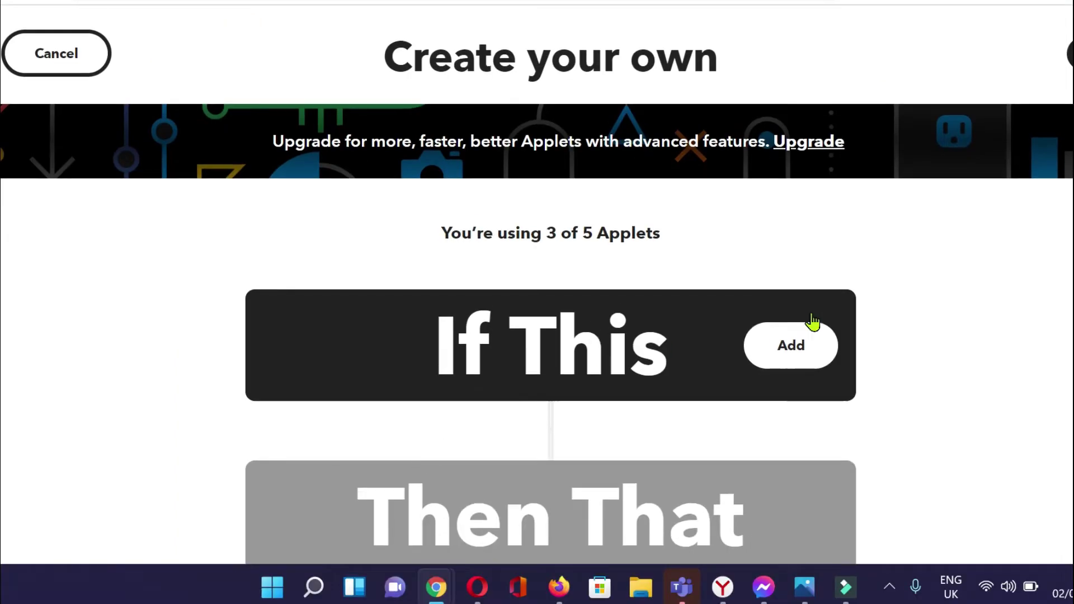
click(788, 358)
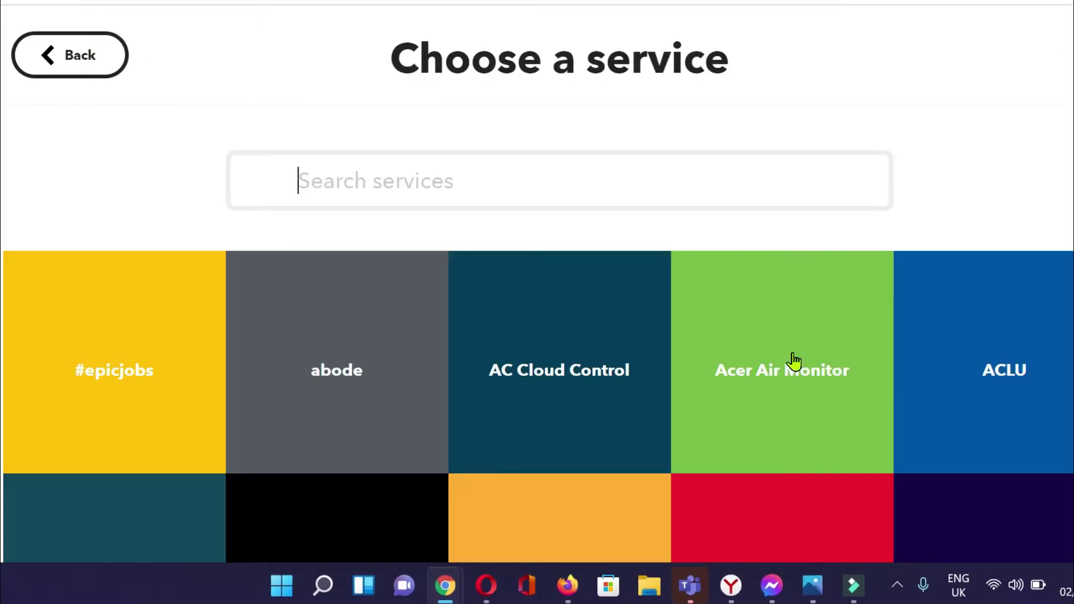
click(626, 178)
text(fa)
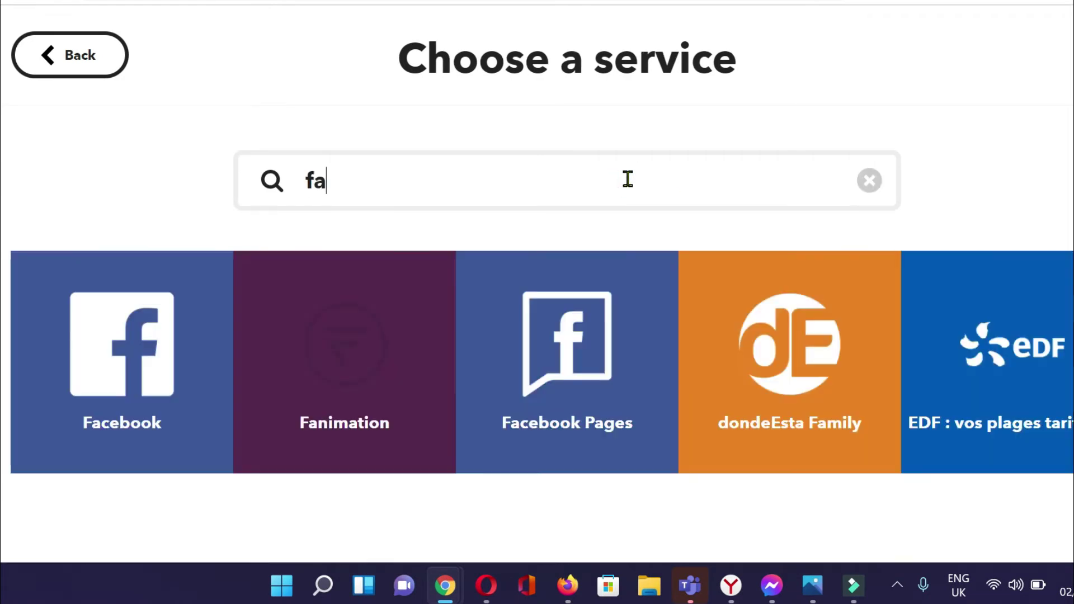
click(226, 331)
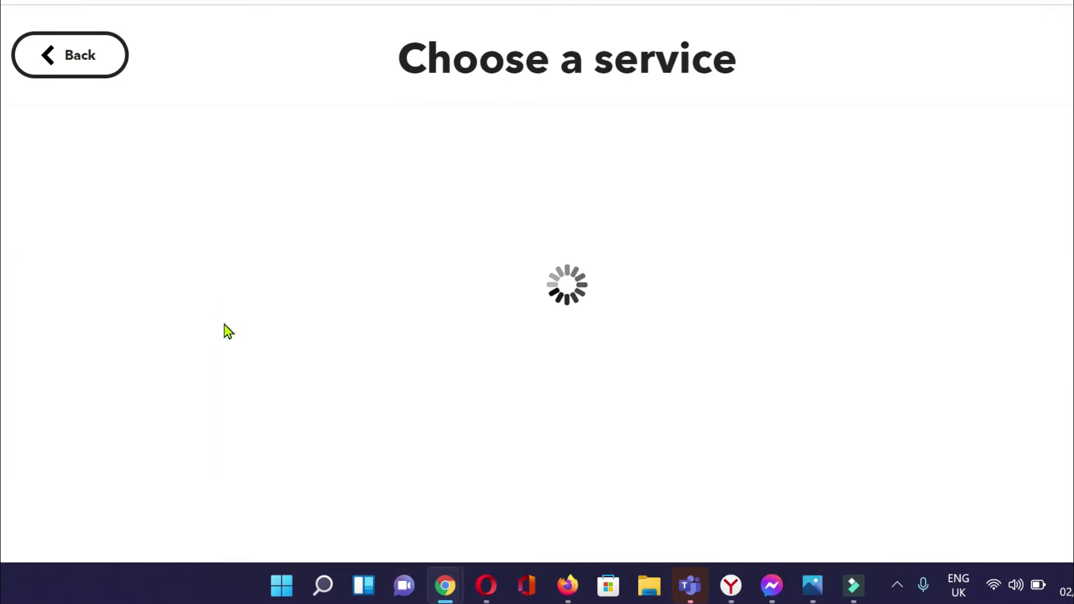
scroll(235, 335, down, 3)
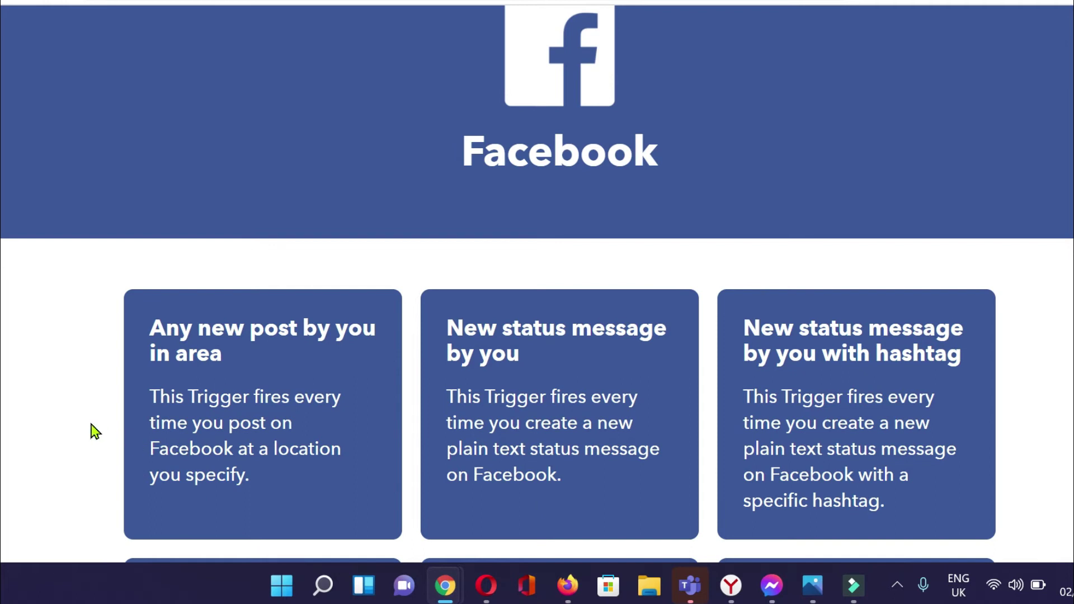
scroll(95, 431, down, 1)
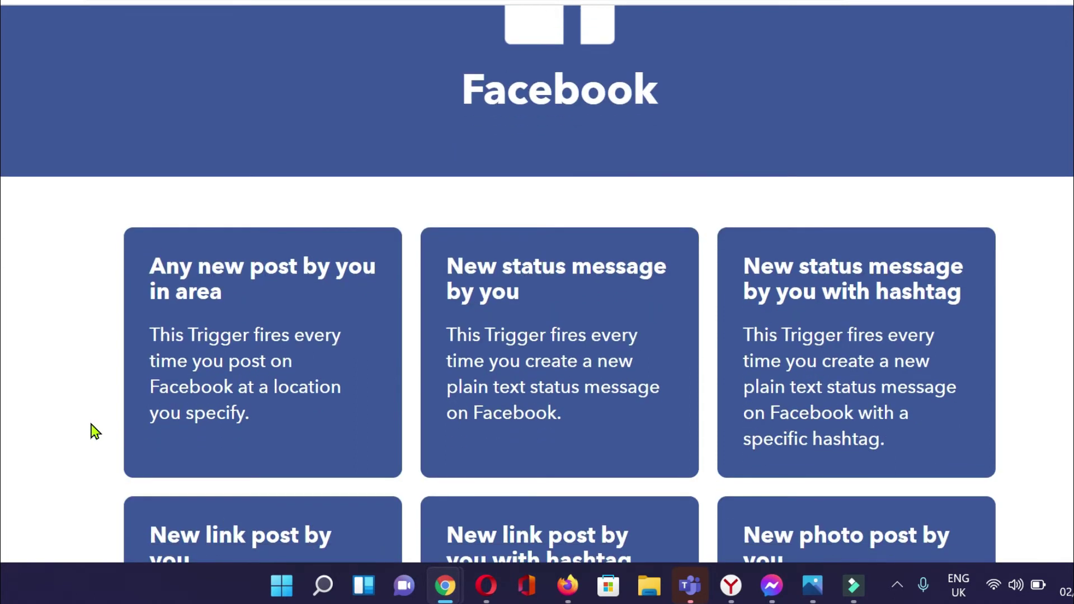
scroll(95, 430, down, 2)
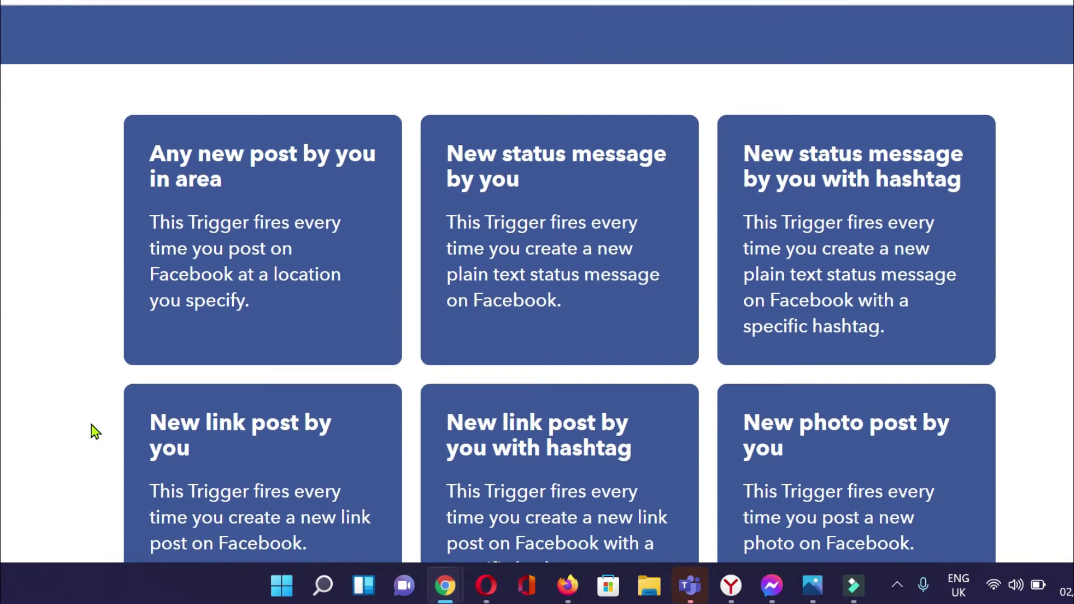
scroll(96, 431, down, 1)
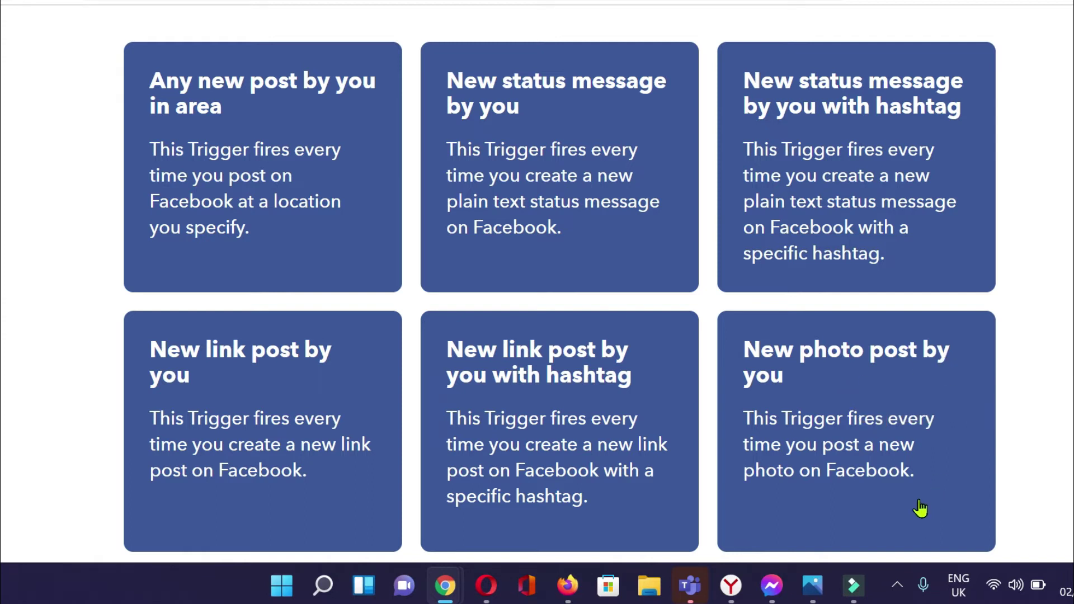
Choose 'New photo post by you' as the trigger and authorize Facebook access with the account password
click(871, 392)
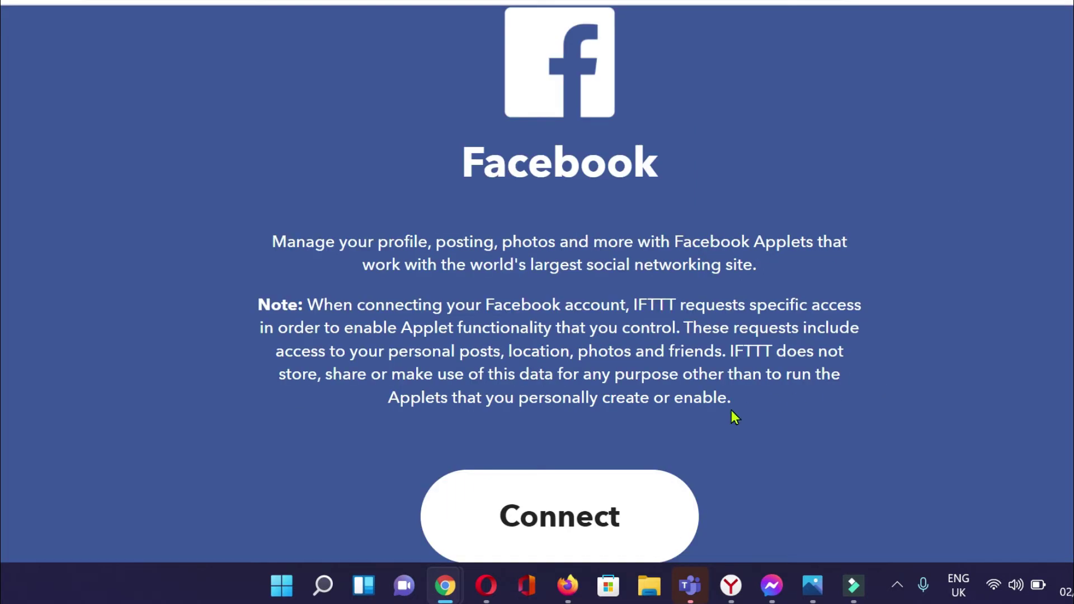
click(523, 508)
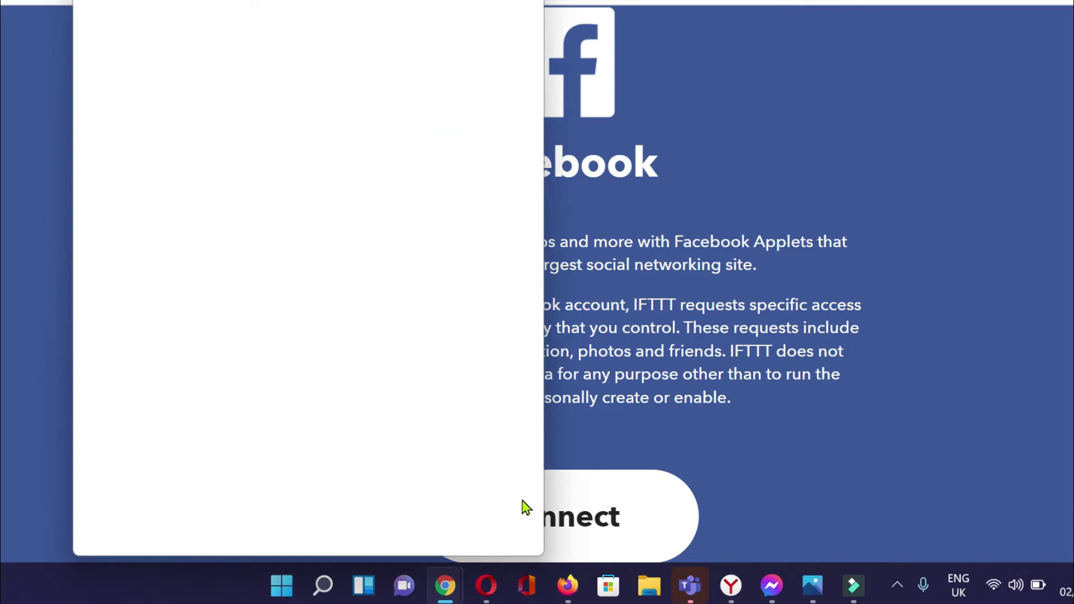
mouse_move(445, 2)
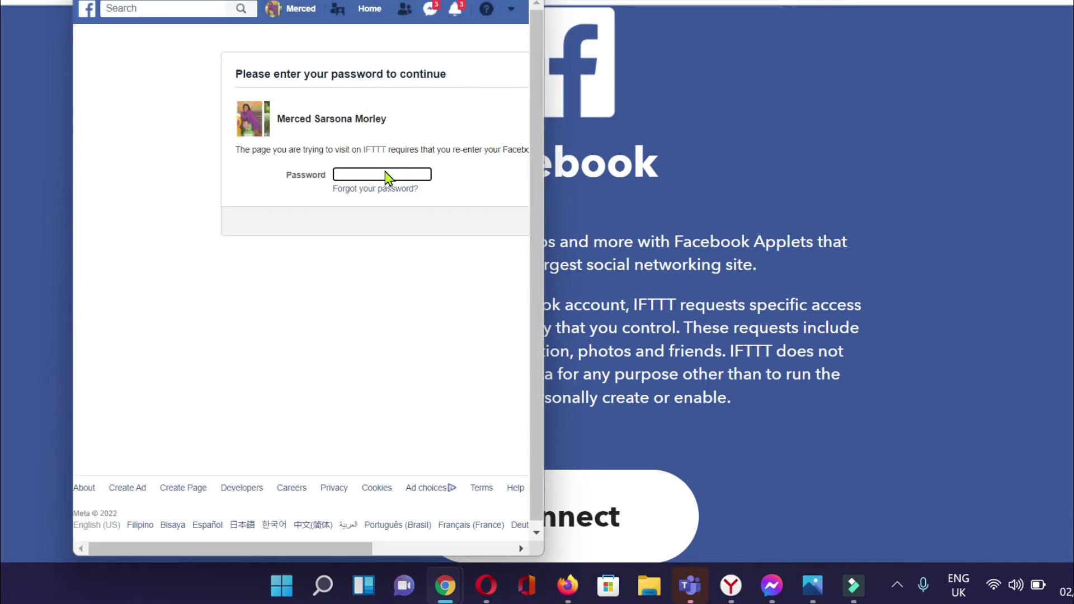
click(383, 172)
text(•)
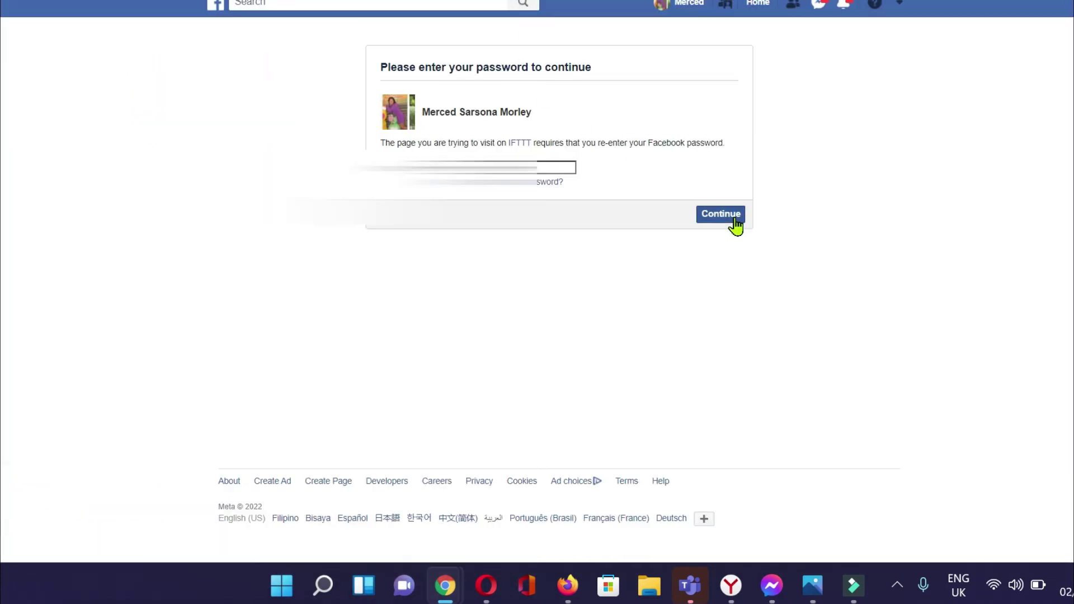
click(736, 224)
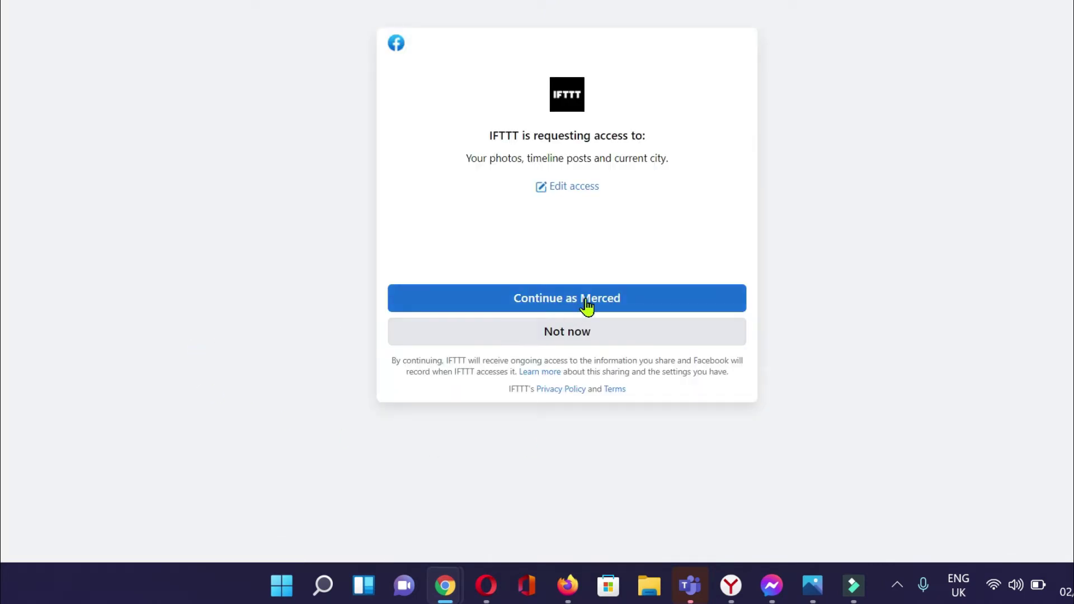
click(587, 295)
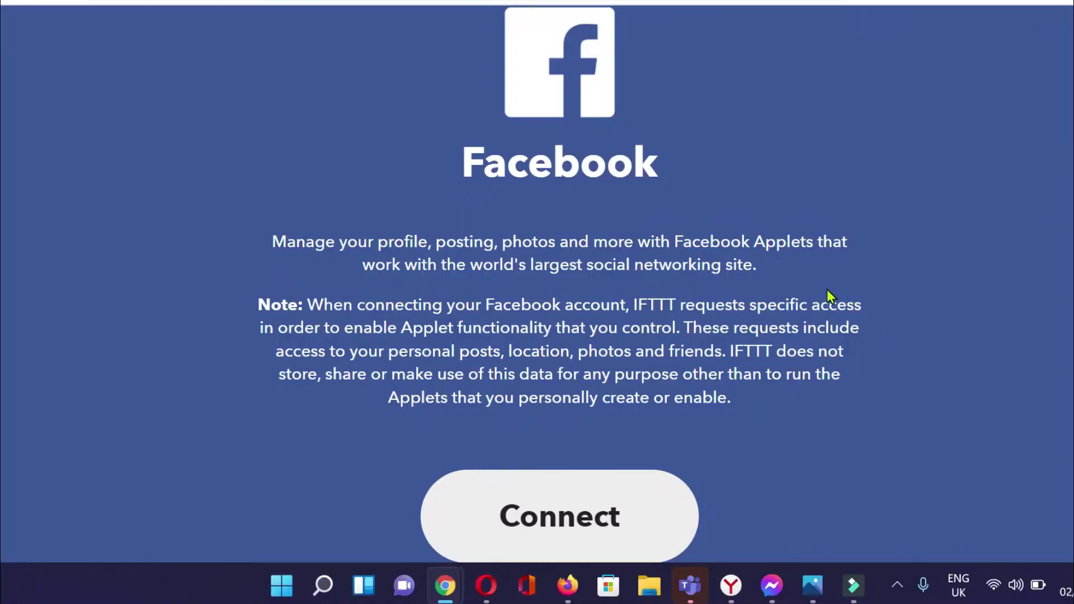
Confirm the Facebook photo trigger and pick Twitter, found by searching 'tw', as the Then service
click(590, 540)
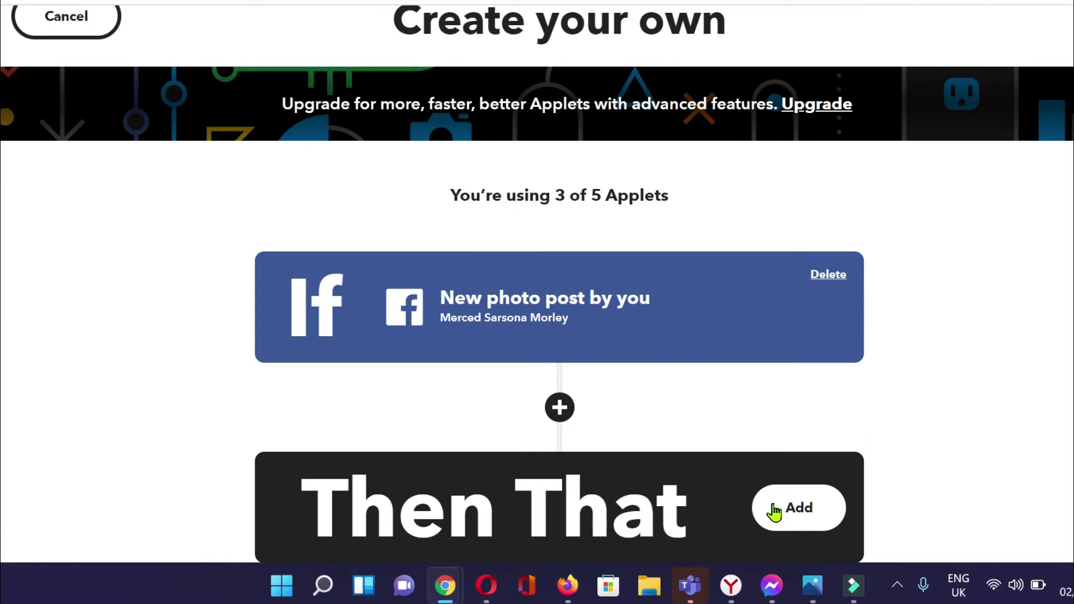
click(804, 513)
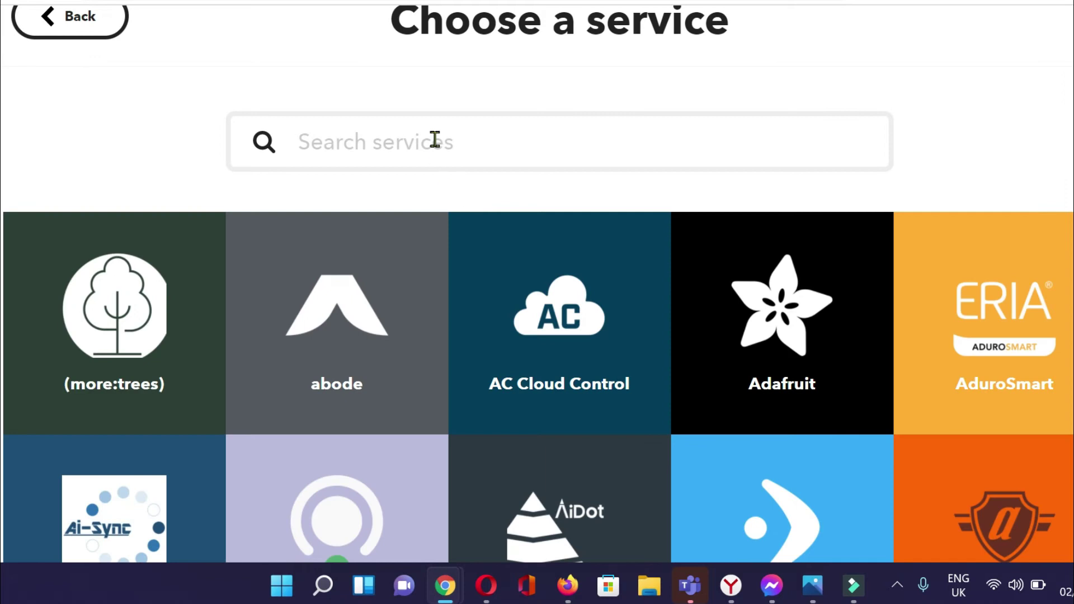
click(434, 139)
text(tw)
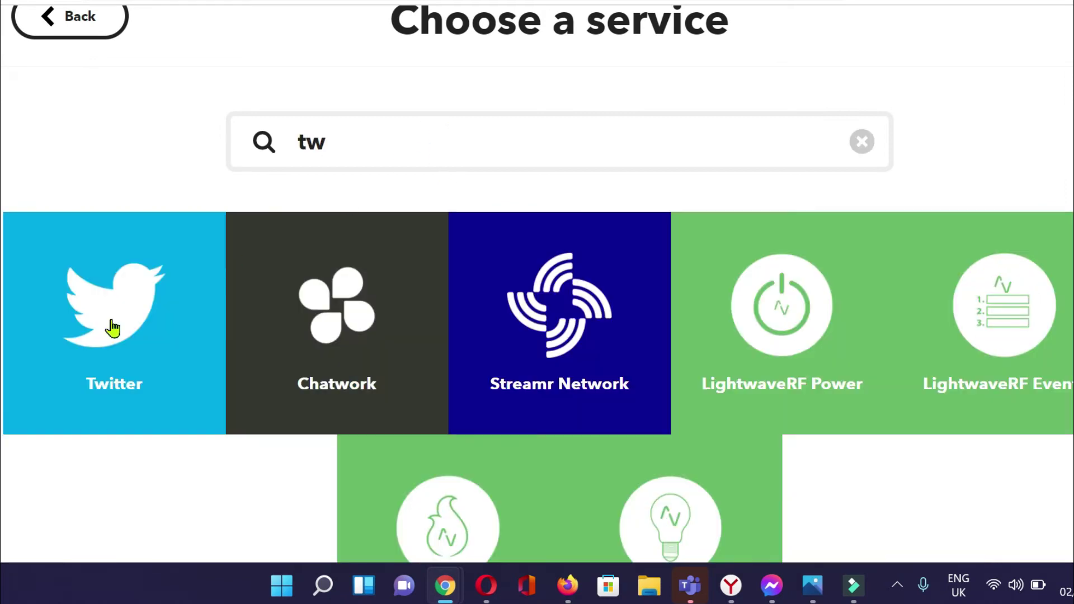
click(66, 343)
scroll(463, 427, down, 2)
scroll(933, 287, down, 1)
scroll(933, 289, down, 1)
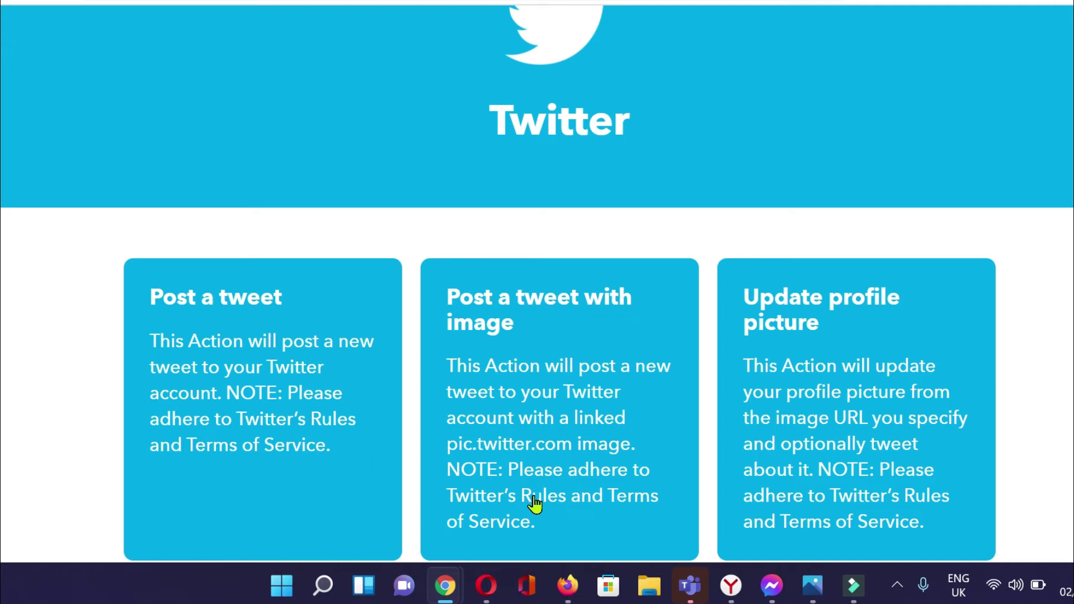
scroll(530, 469, down, 3)
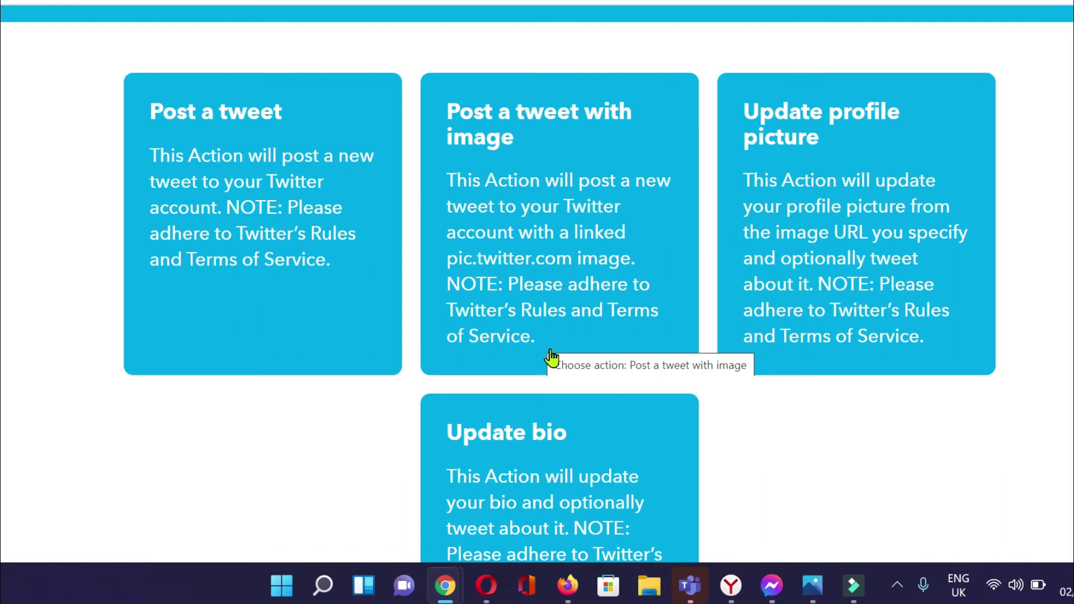
Create a 'Post a tweet with image' action with default Caption, Link and ImageSource fields
click(542, 258)
scroll(574, 290, down, 4)
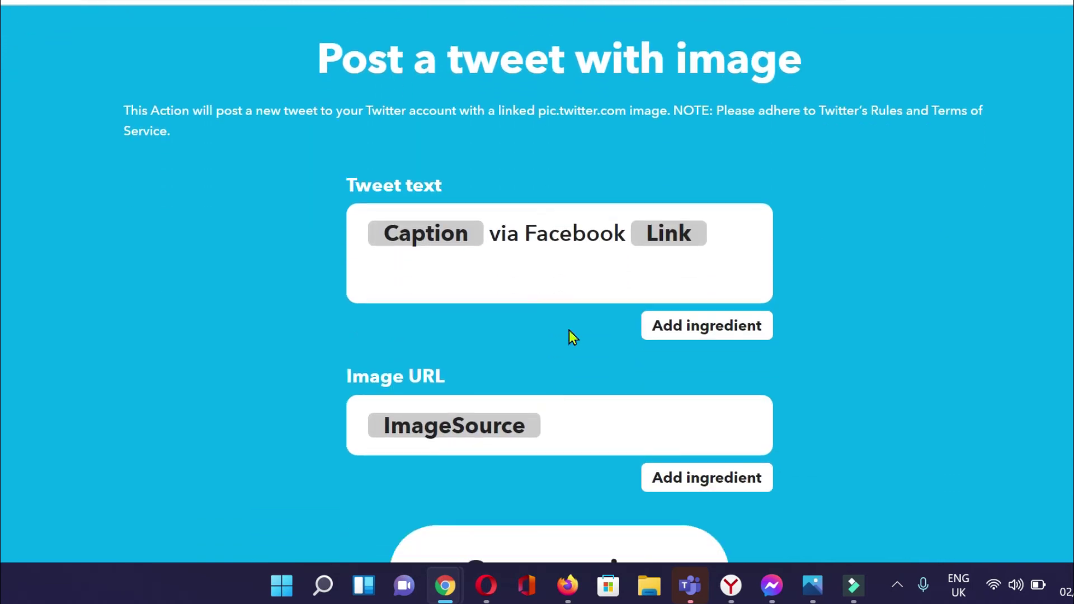
scroll(606, 327, down, 2)
click(606, 331)
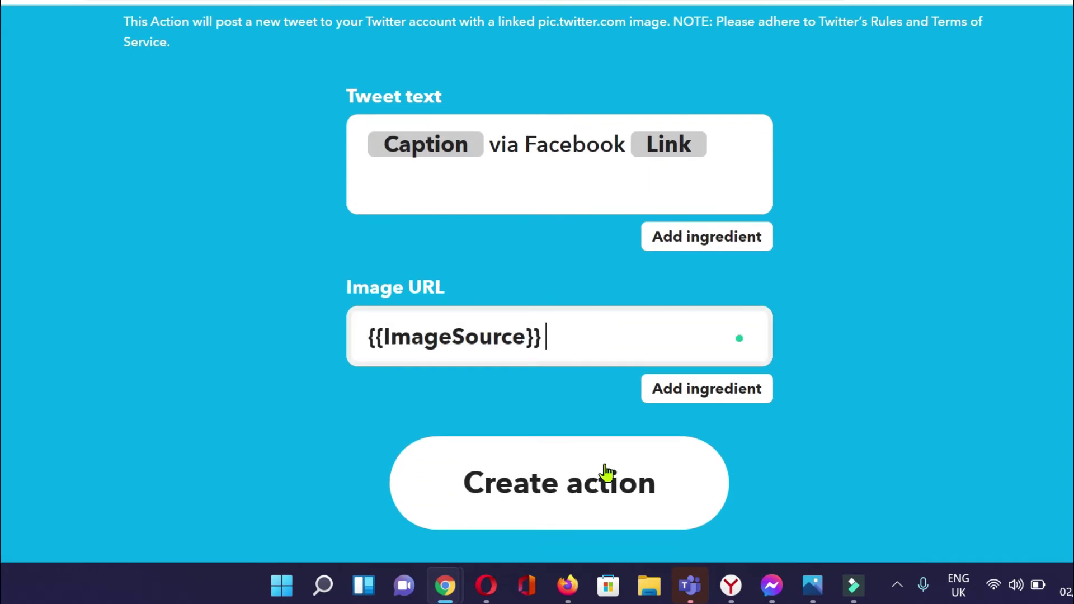
click(557, 492)
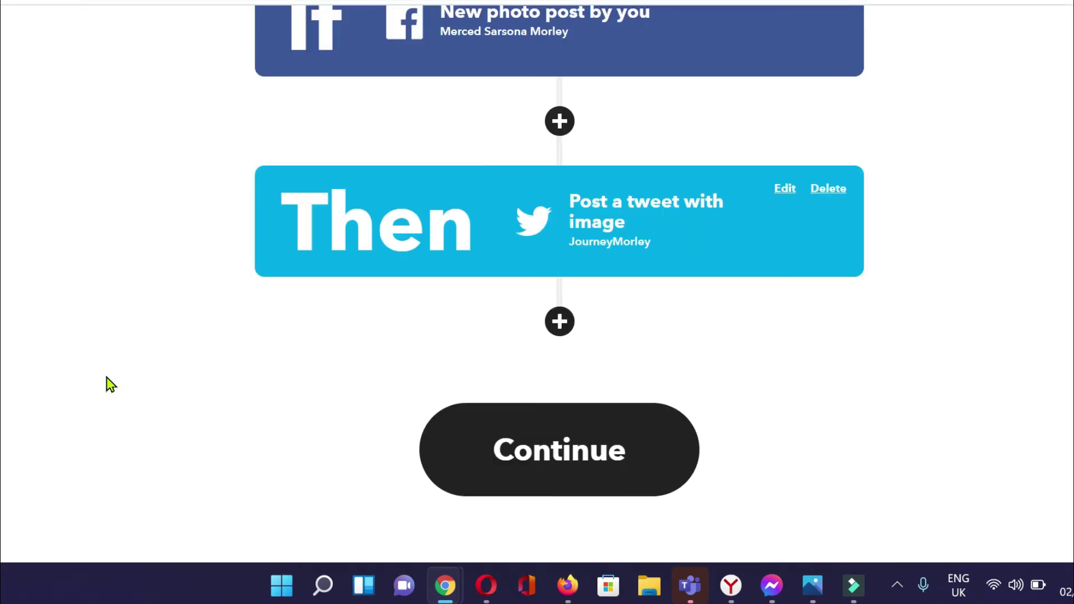
click(558, 444)
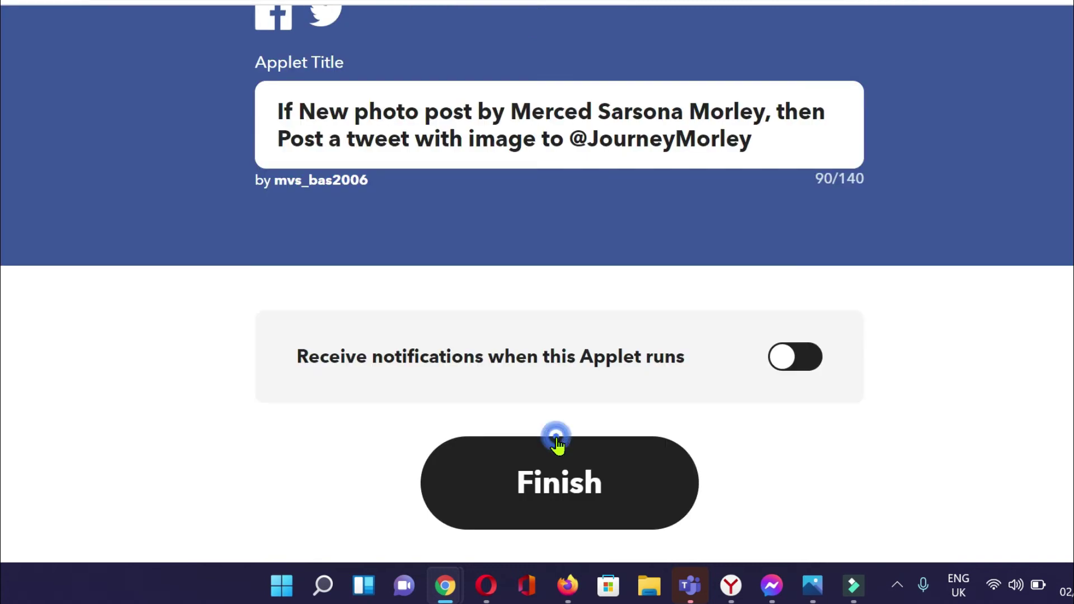
Finish the Facebook-to-Twitter applet and switch on its 'Get notifications when this Applet is active' option
click(590, 480)
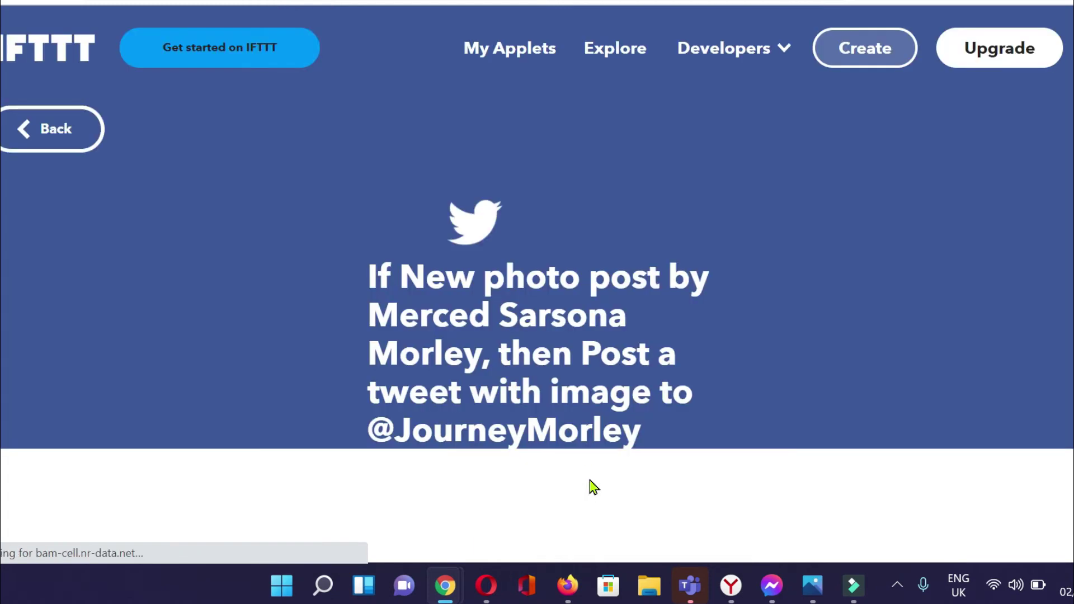
scroll(360, 427, down, 4)
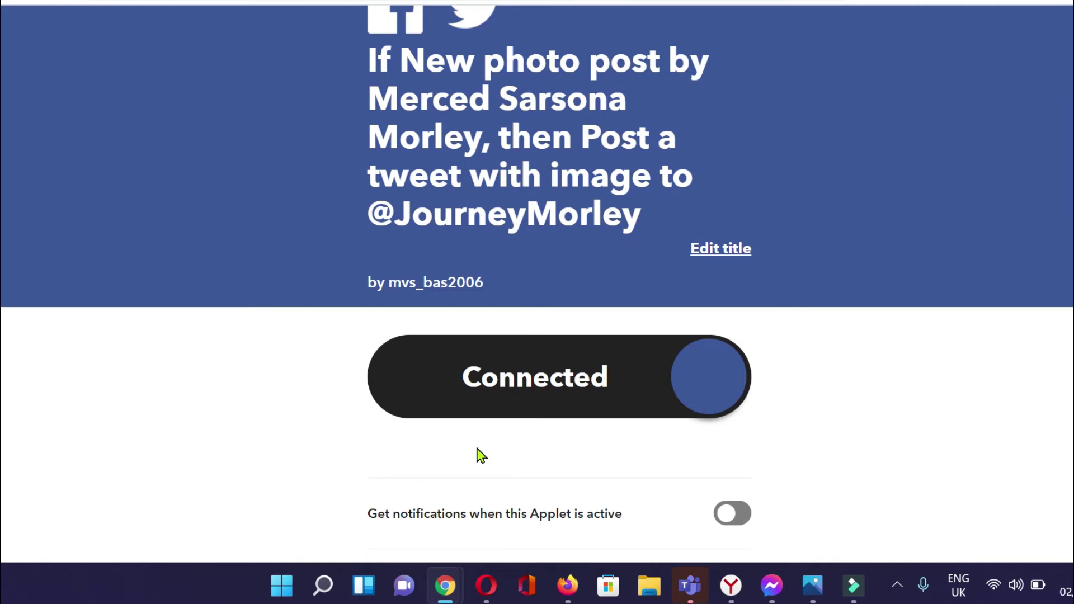
click(723, 515)
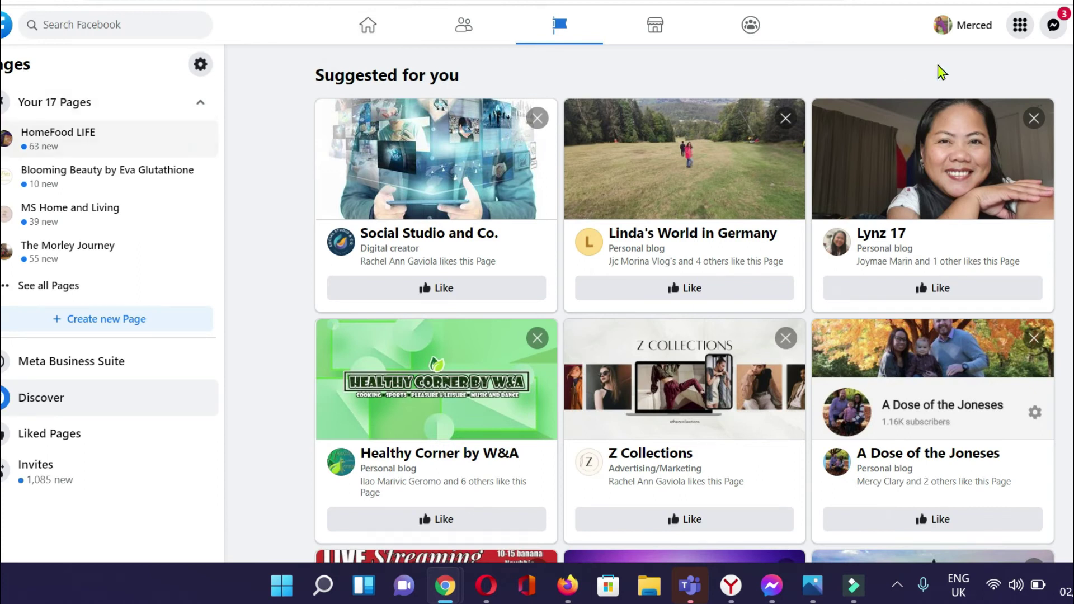
Attach the 'Anything worth having takes time' quote image from Downloads to a new profile photo post
click(944, 35)
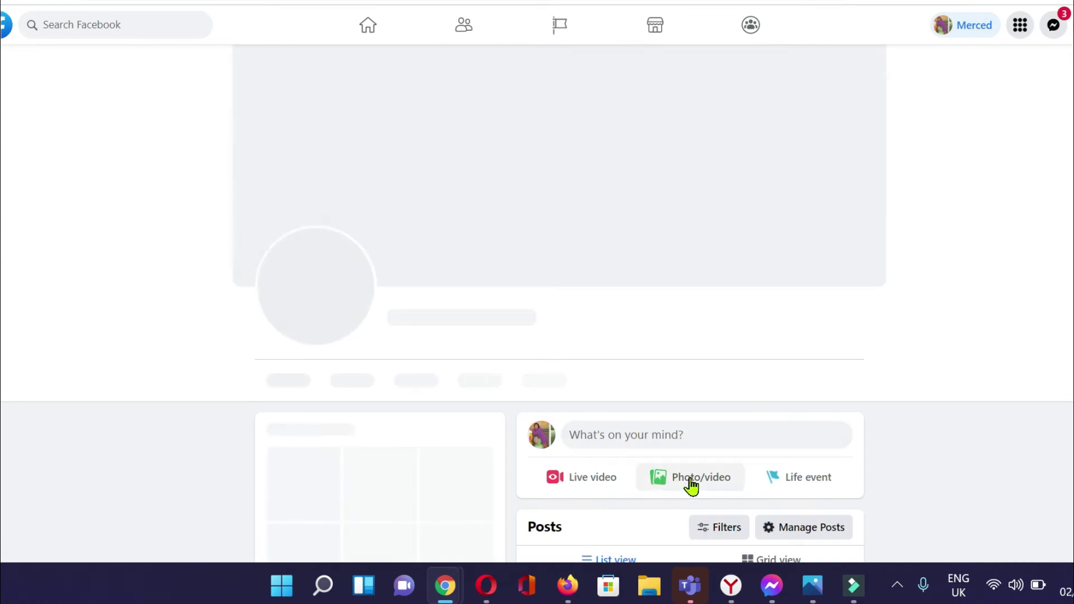
click(692, 484)
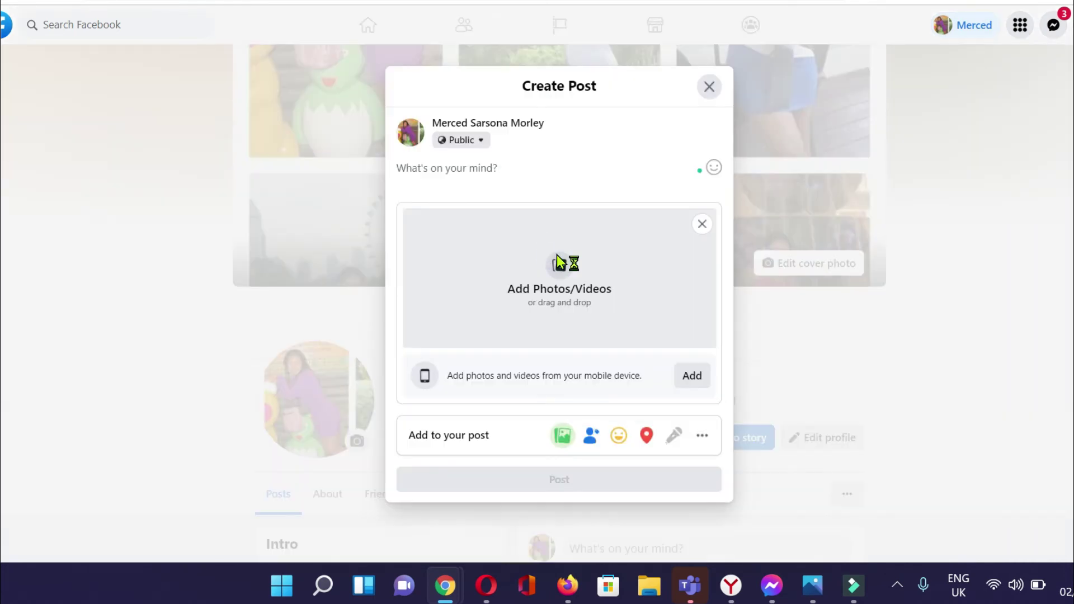
click(559, 263)
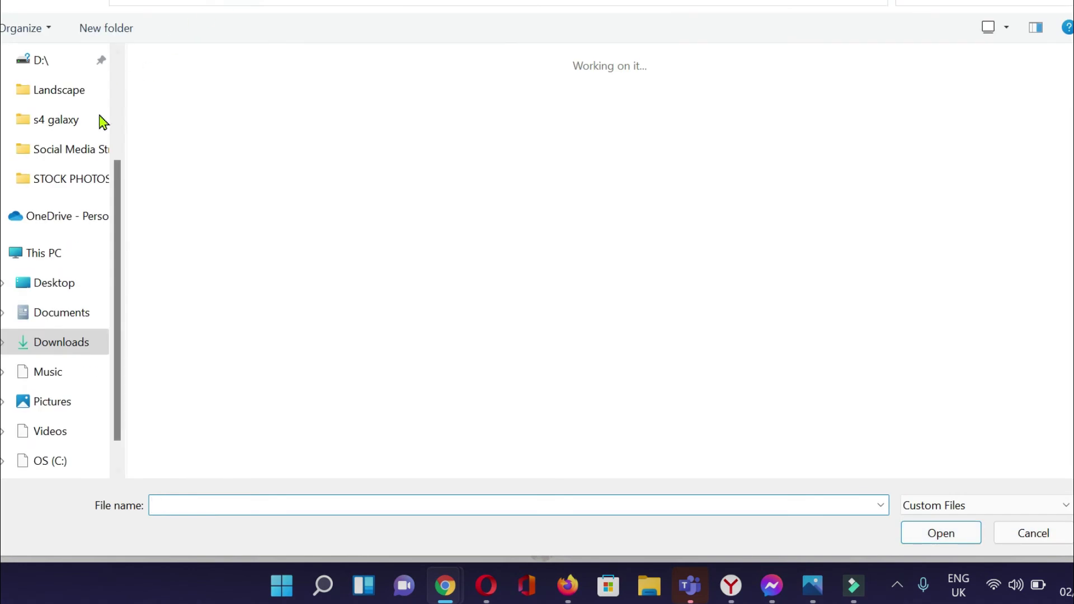
click(941, 534)
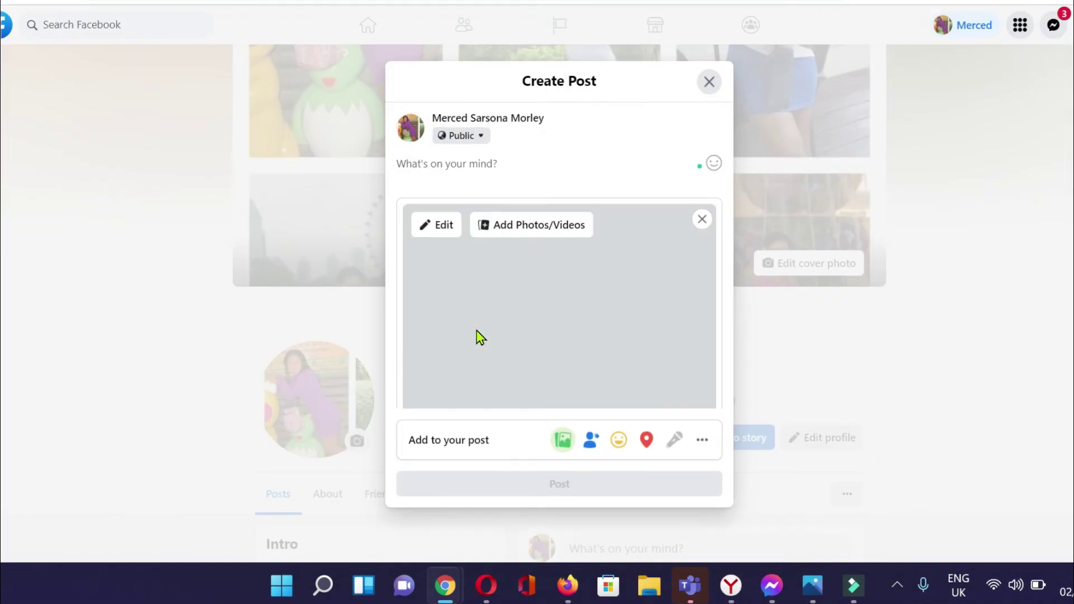
click(430, 171)
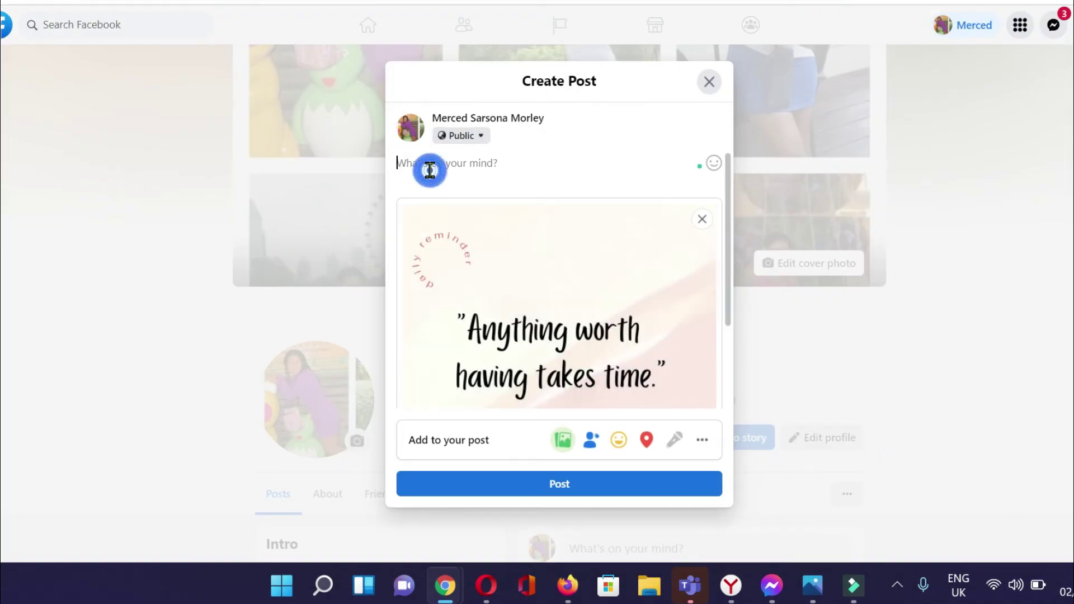
Write the caption 'Rome was not built in a day… So we must be patient'
text(Rome was not bu)
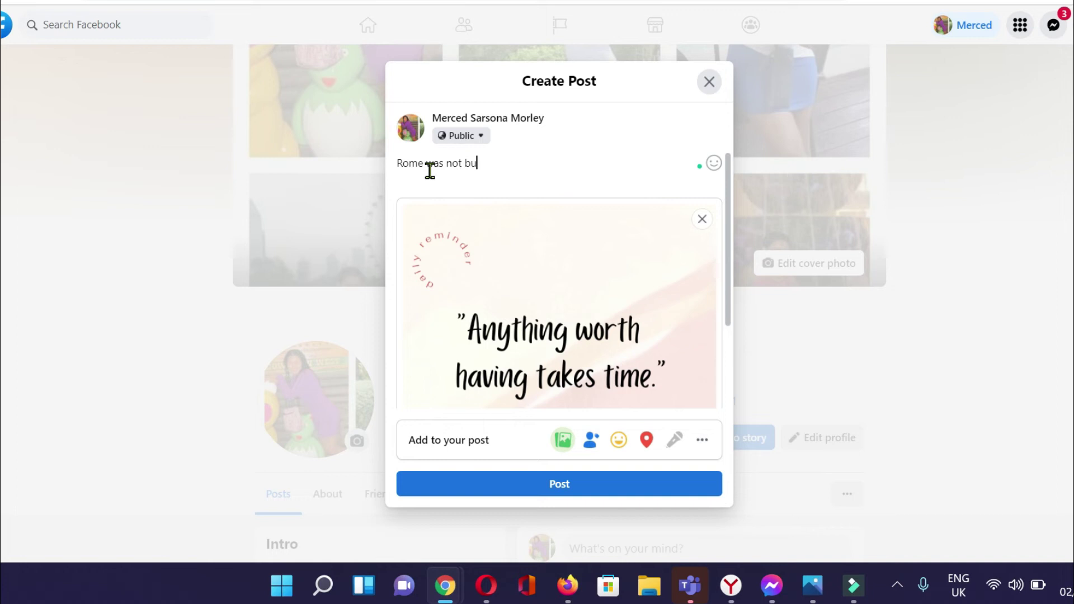
text(in a day.)
text( Great)
text( thin)
text(gs dn)
text('et)
key(BackSpace)
key(BackSpace)
text(t happen ov)
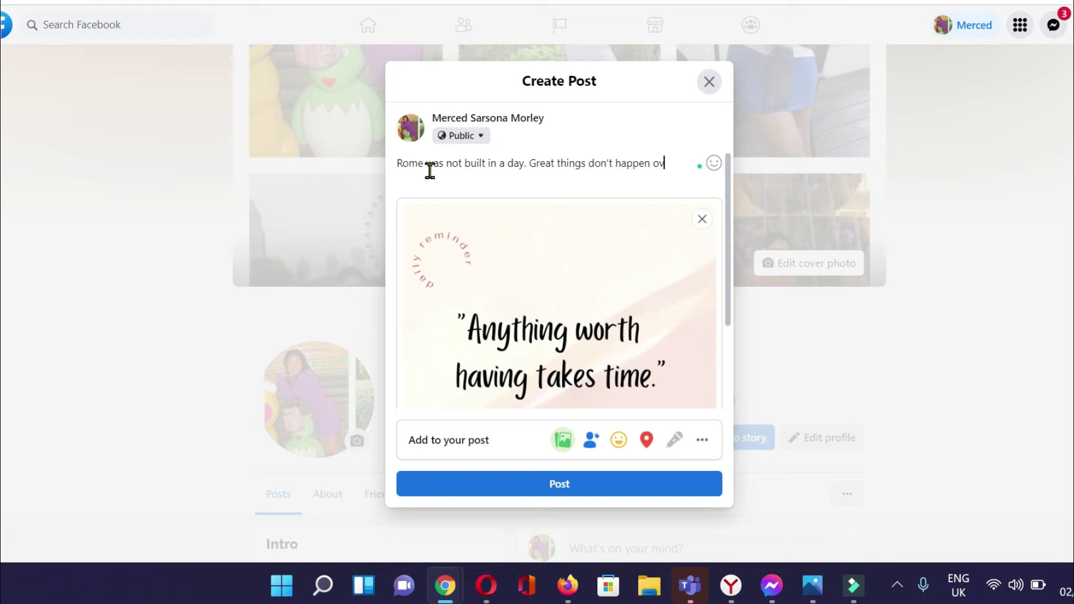
text(ernight, u)
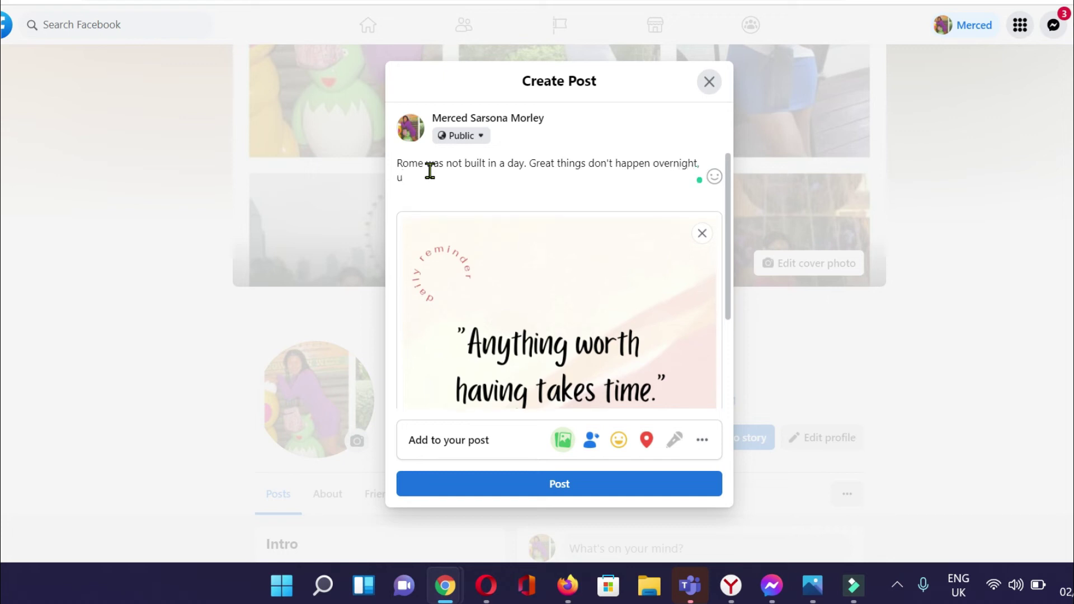
key(BackSpace)
text(ur)
key(BackSpace)
key(BackSpace)
text(but rather they take time. So me)
key(BackSpace)
key(BackSpace)
text(we must be patient.)
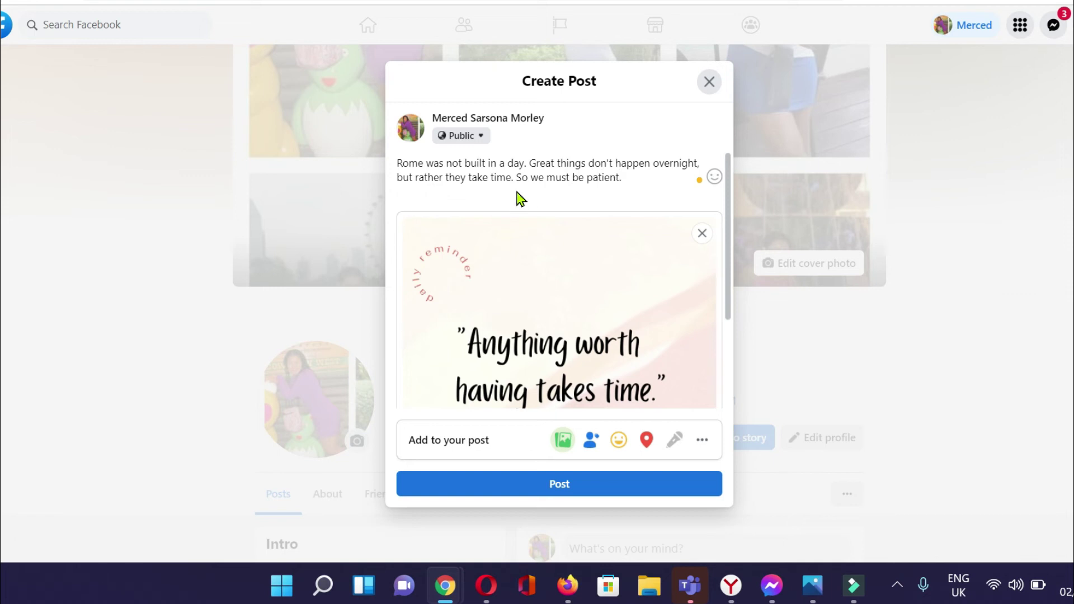
Add the hashtag #patienceisavirtue on a new line below the caption
key(Return)
text(#)
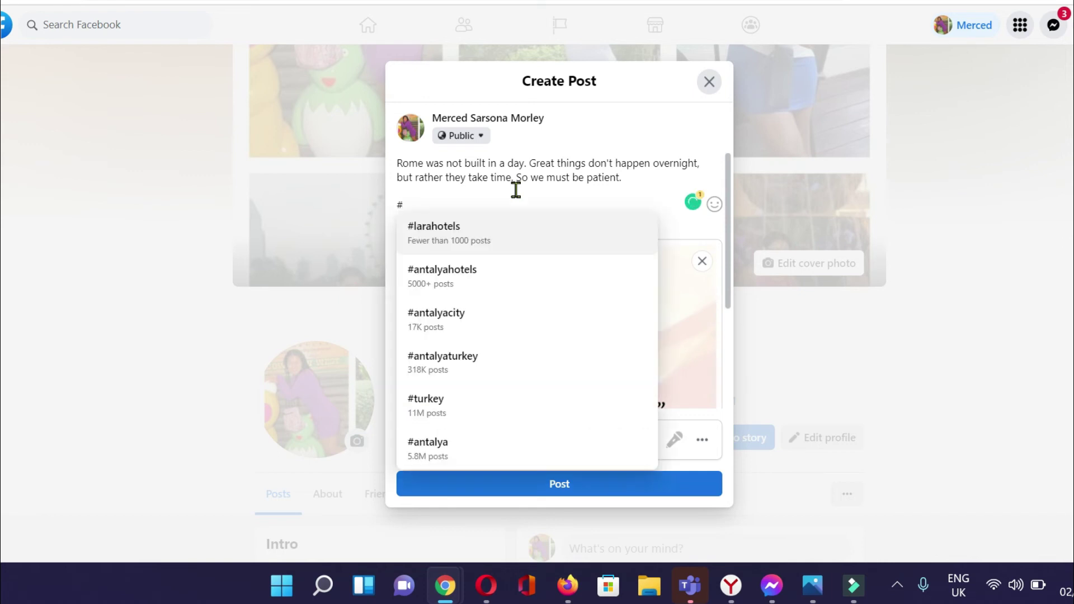
text(patience)
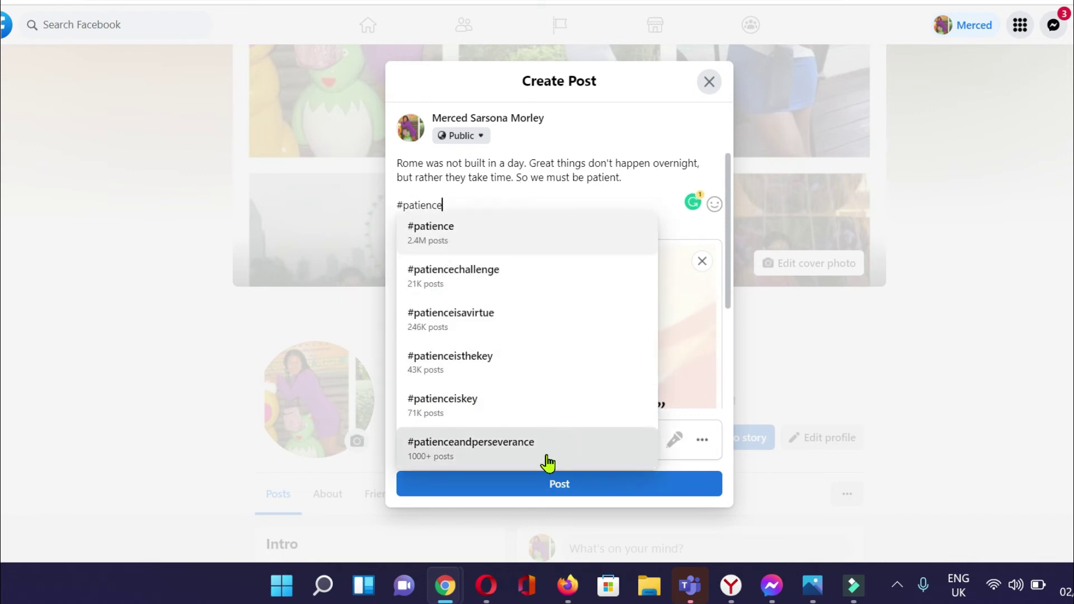
click(469, 325)
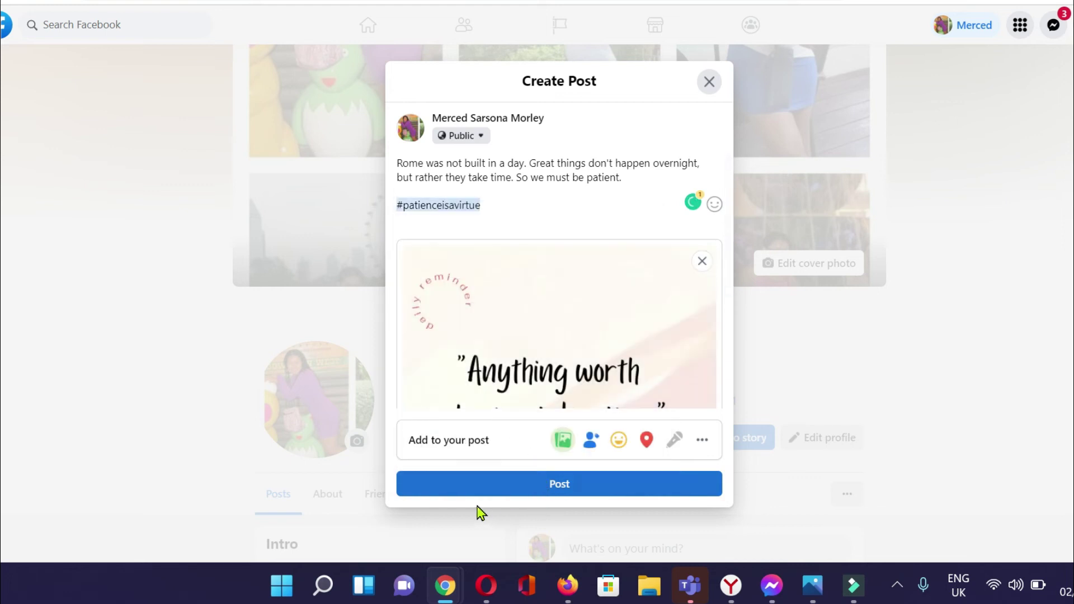
Publish the quote-image post and confirm it appears on the profile
click(584, 494)
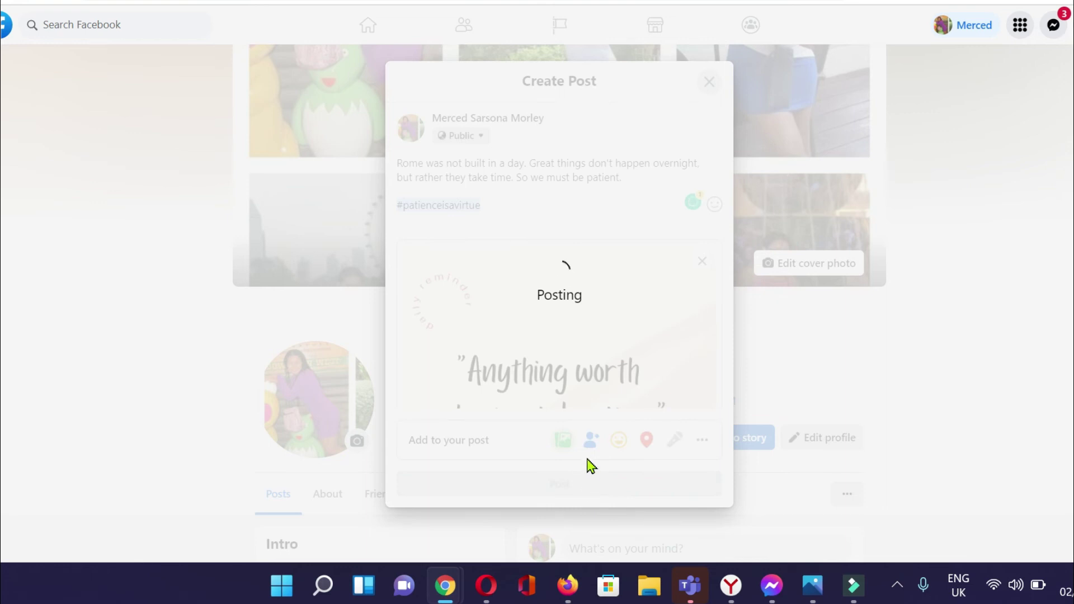
scroll(171, 420, down, 3)
scroll(140, 353, down, 10)
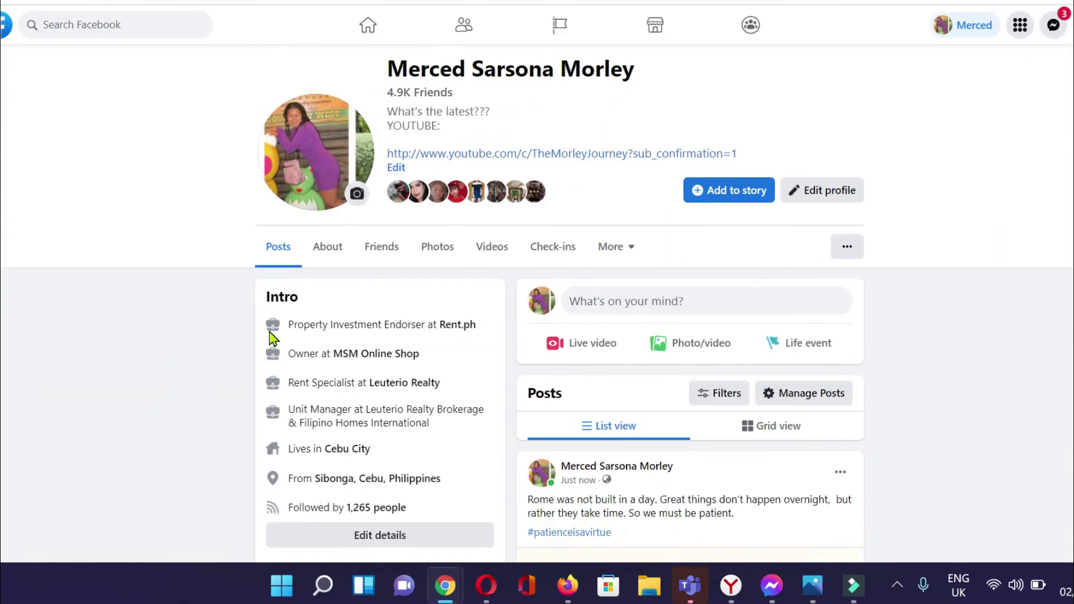
scroll(143, 353, down, 2)
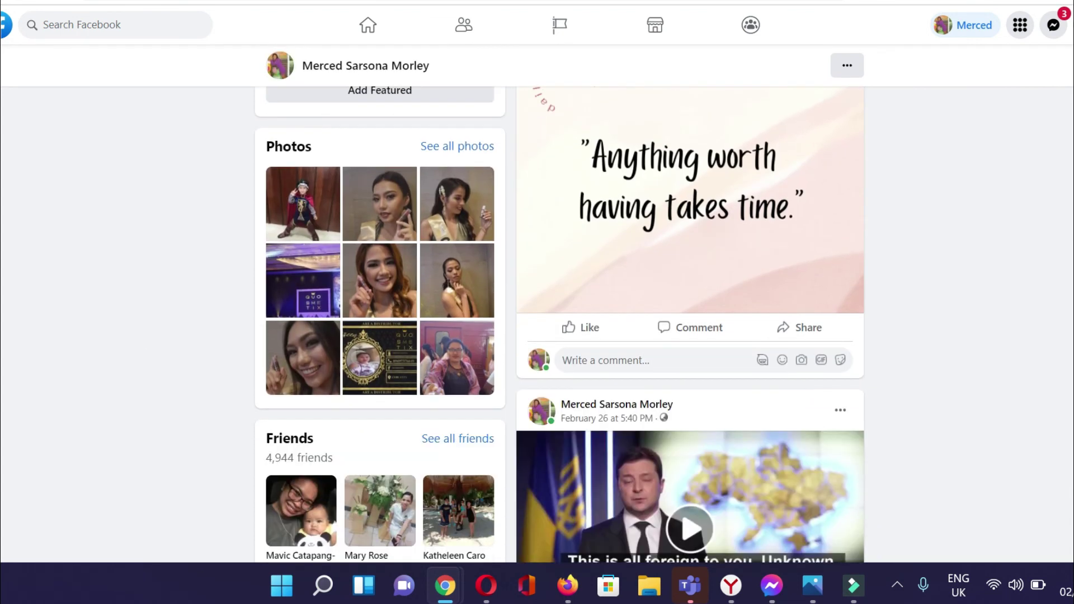
scroll(1036, 228, up, 3)
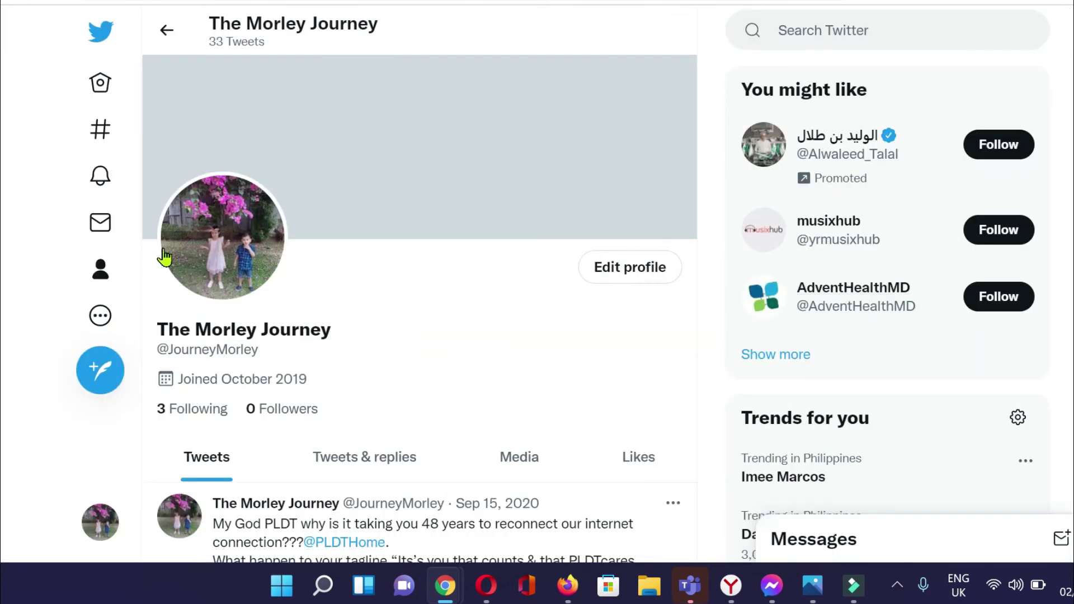
Find the auto-posted tweet with the caption, #patienceisavirtue and quote image in the profile's Tweets list
scroll(380, 314, down, 3)
click(390, 312)
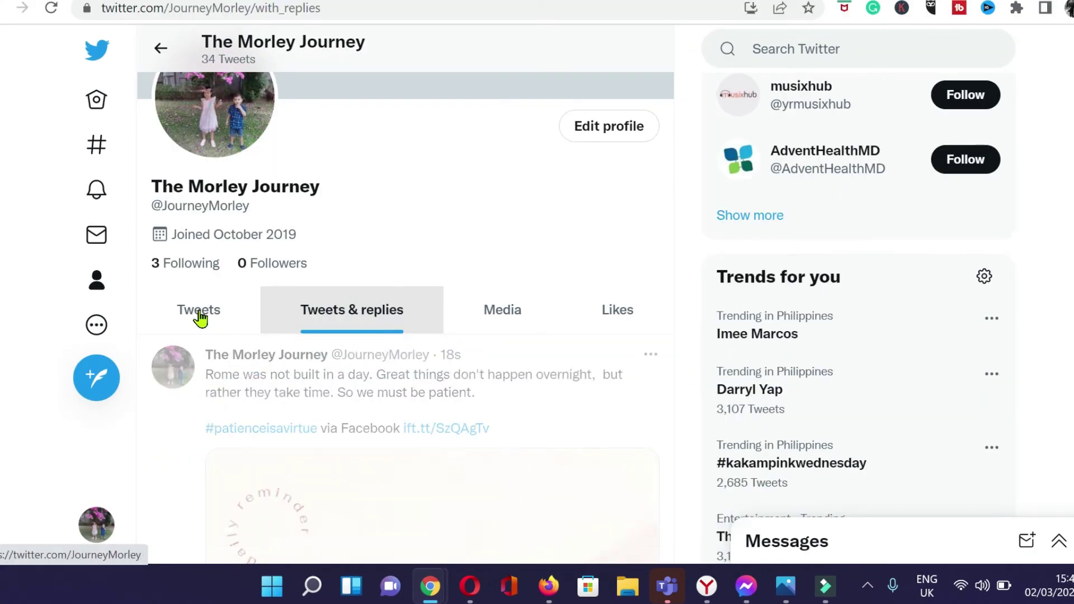
click(200, 318)
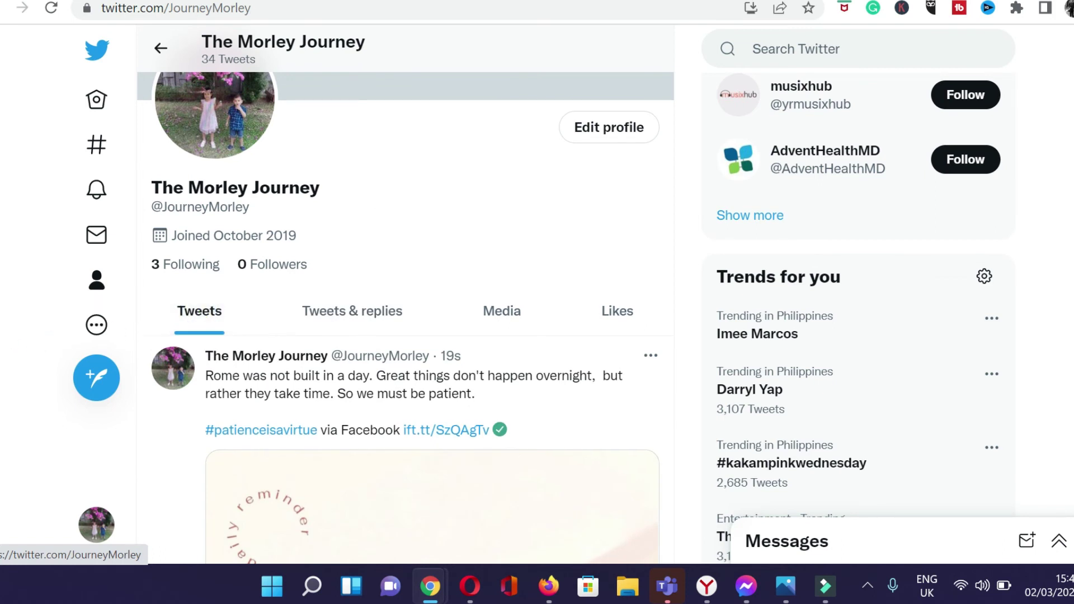
scroll(405, 313, down, 5)
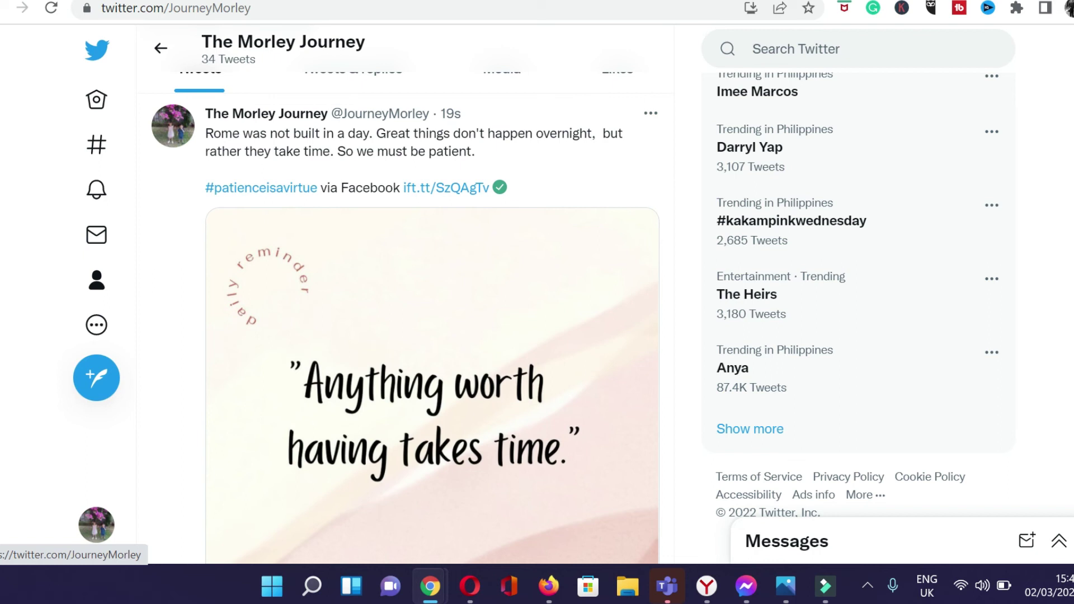
scroll(432, 314, down, 3)
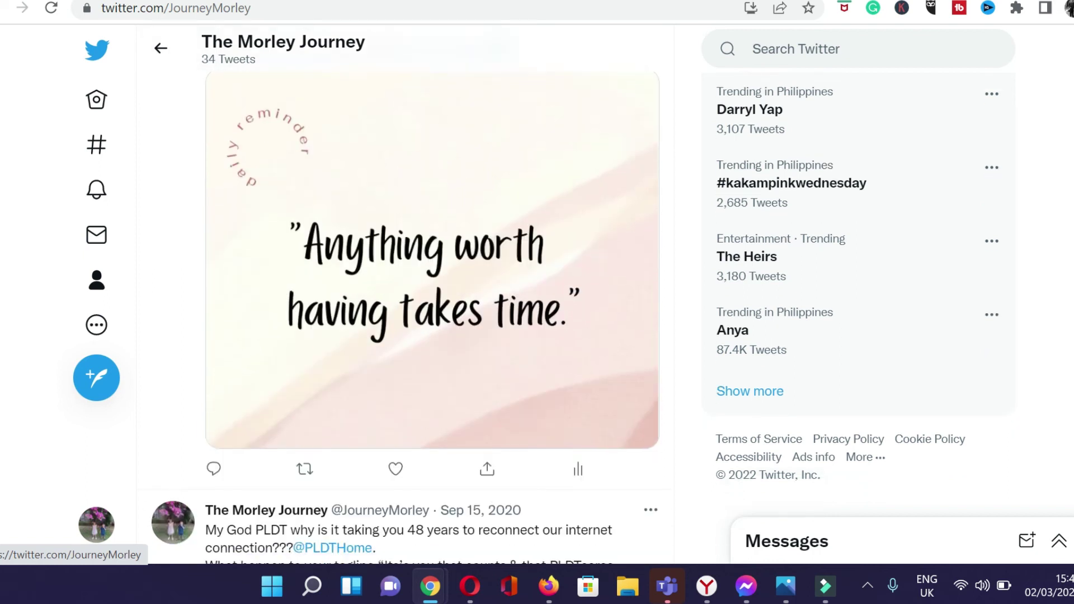
scroll(432, 313, up, 2)
scroll(405, 317, up, 1)
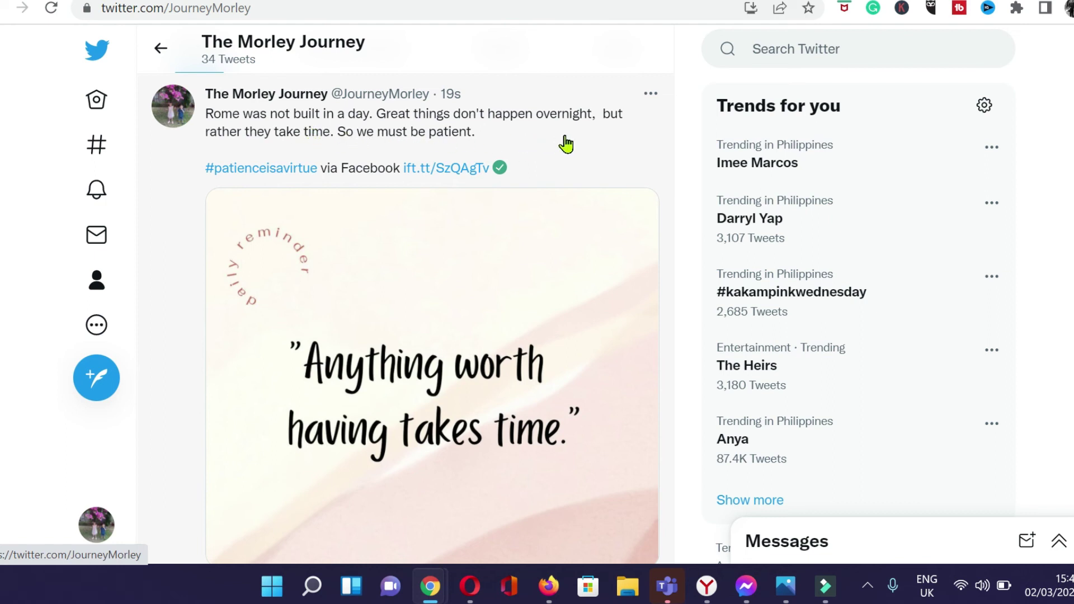
scroll(582, 163, down, 2)
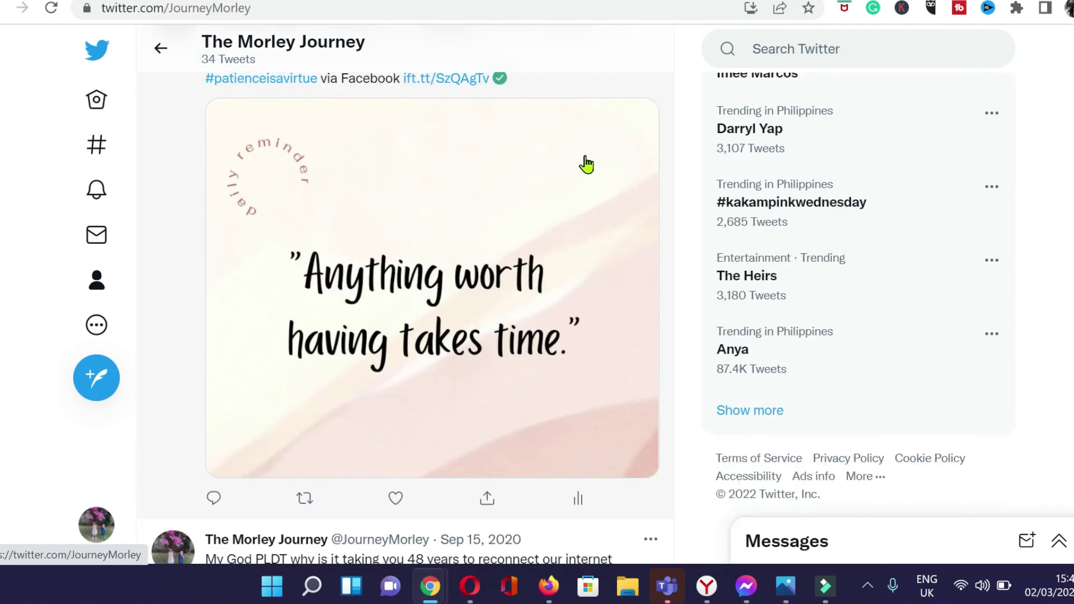
scroll(202, 294, down, 1)
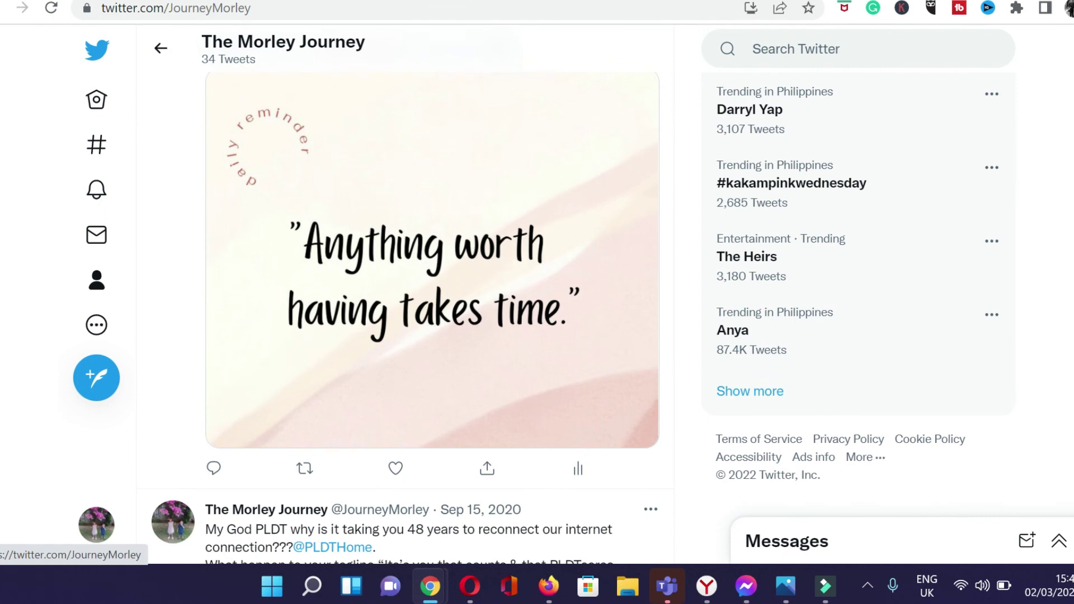
scroll(1058, 65, up, 1)
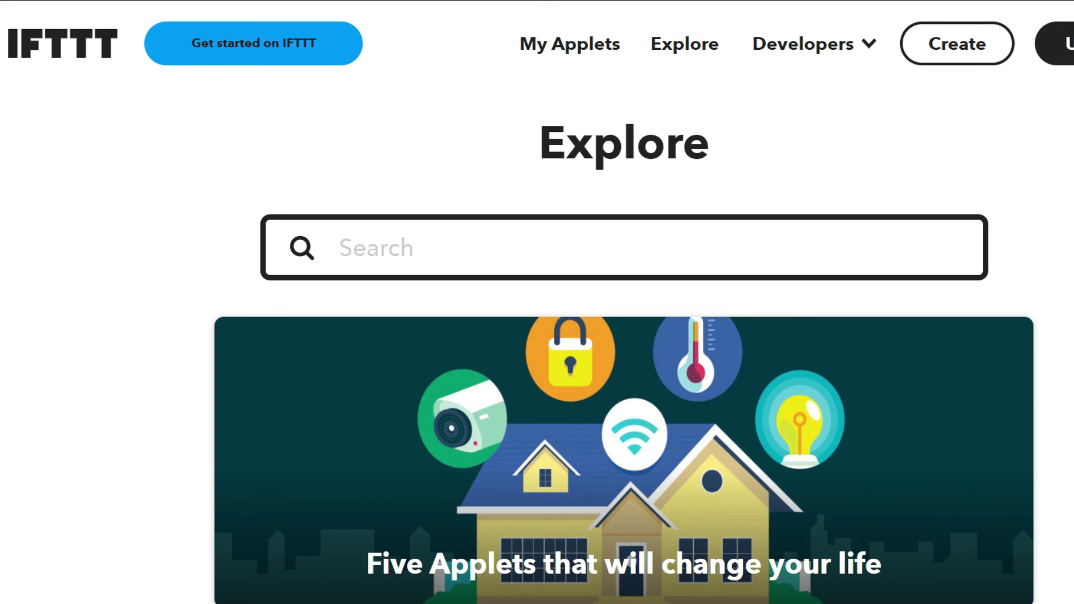
scroll(623, 392, down, 10)
scroll(623, 392, down, 2)
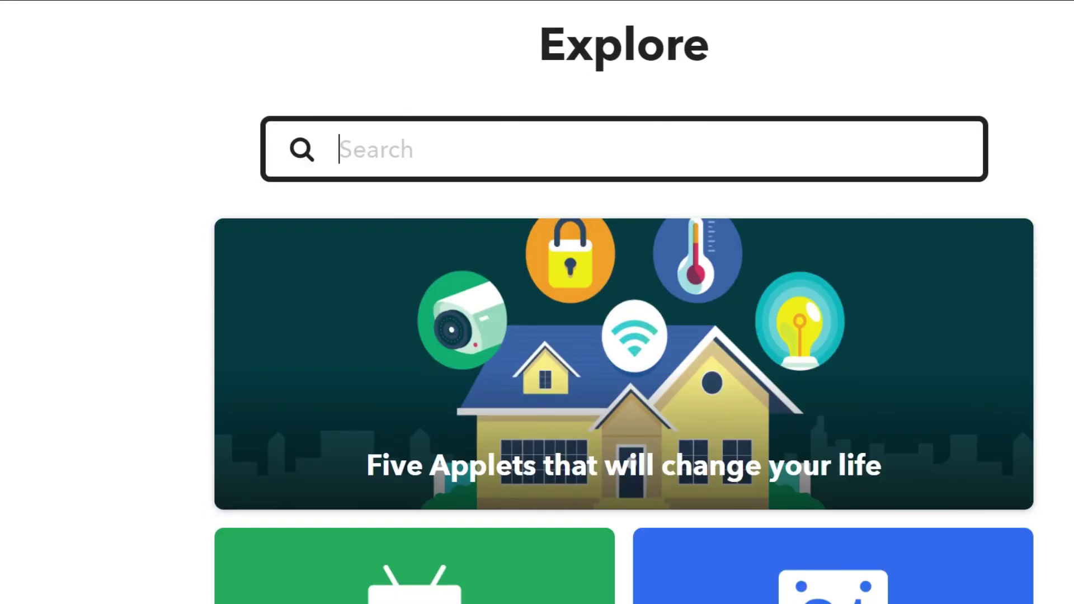
scroll(623, 391, down, 20)
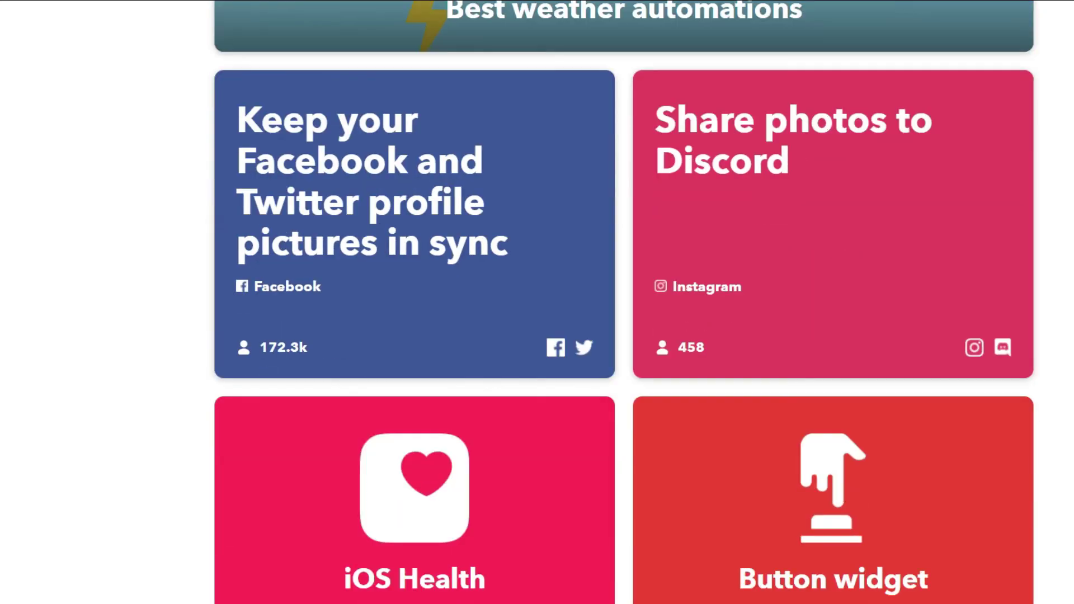
scroll(624, 302, up, 1)
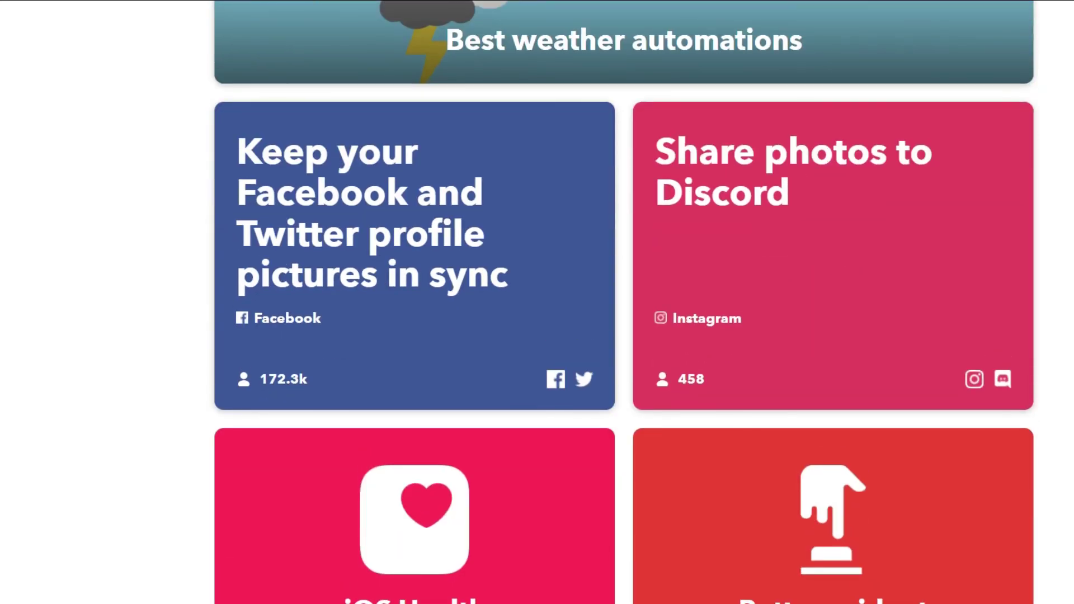
scroll(623, 302, down, 15)
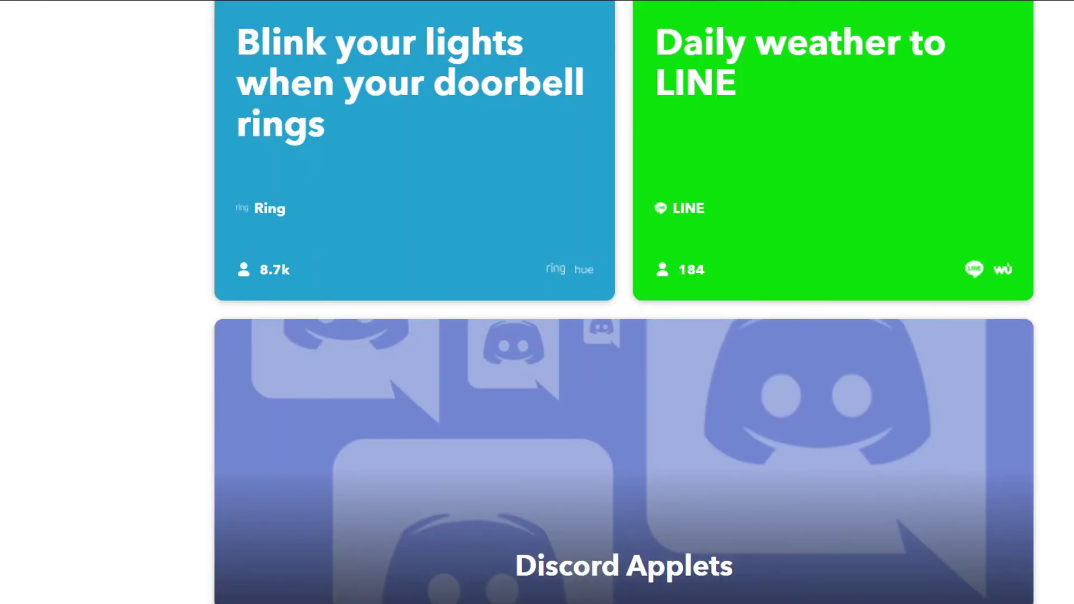
scroll(624, 302, down, 20)
scroll(624, 302, up, 10)
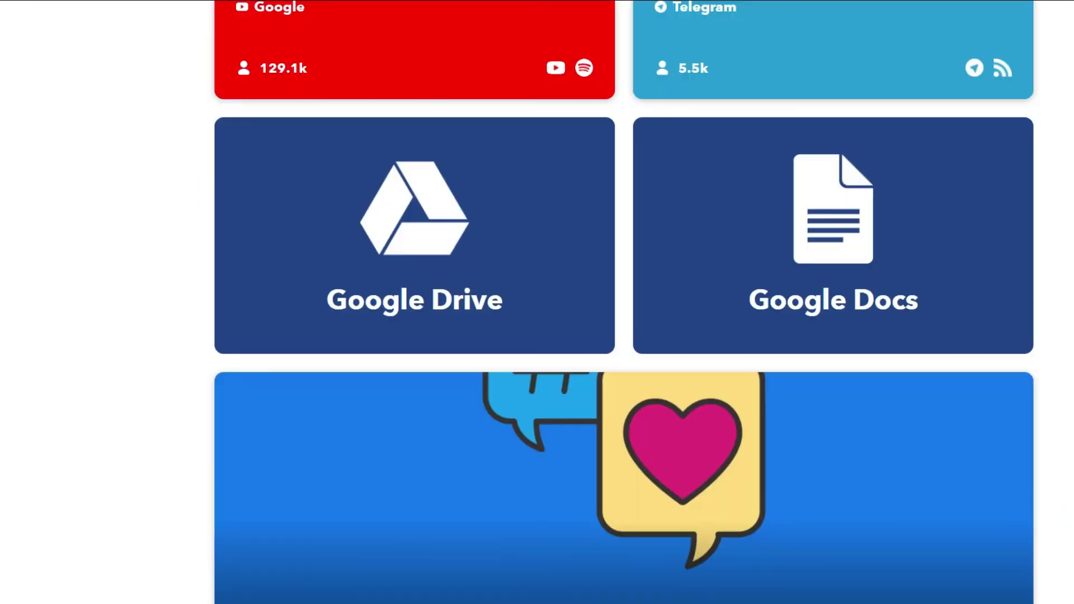
scroll(624, 303, up, 15)
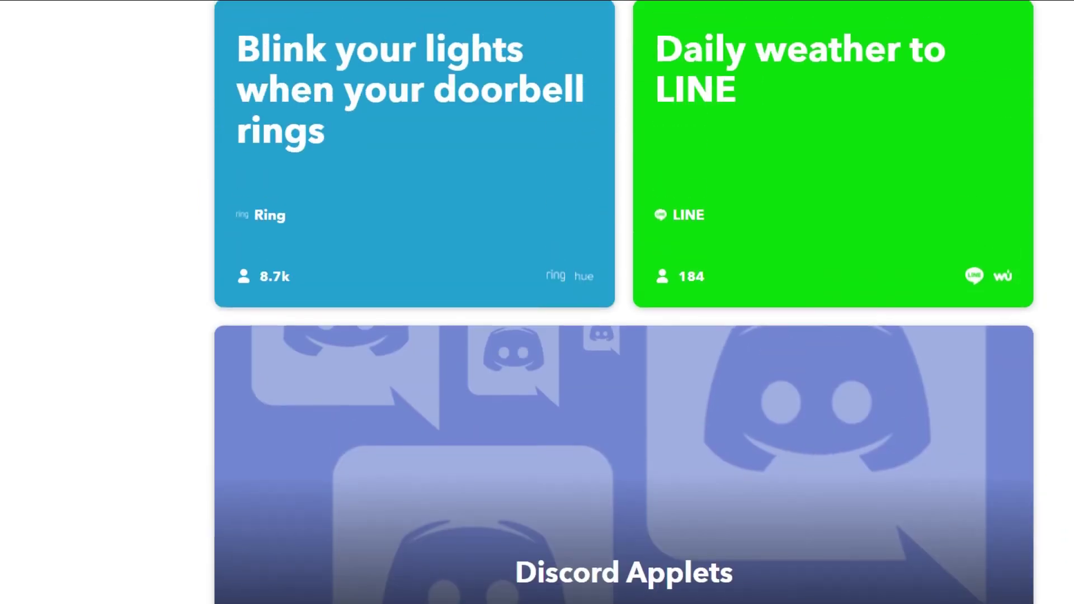